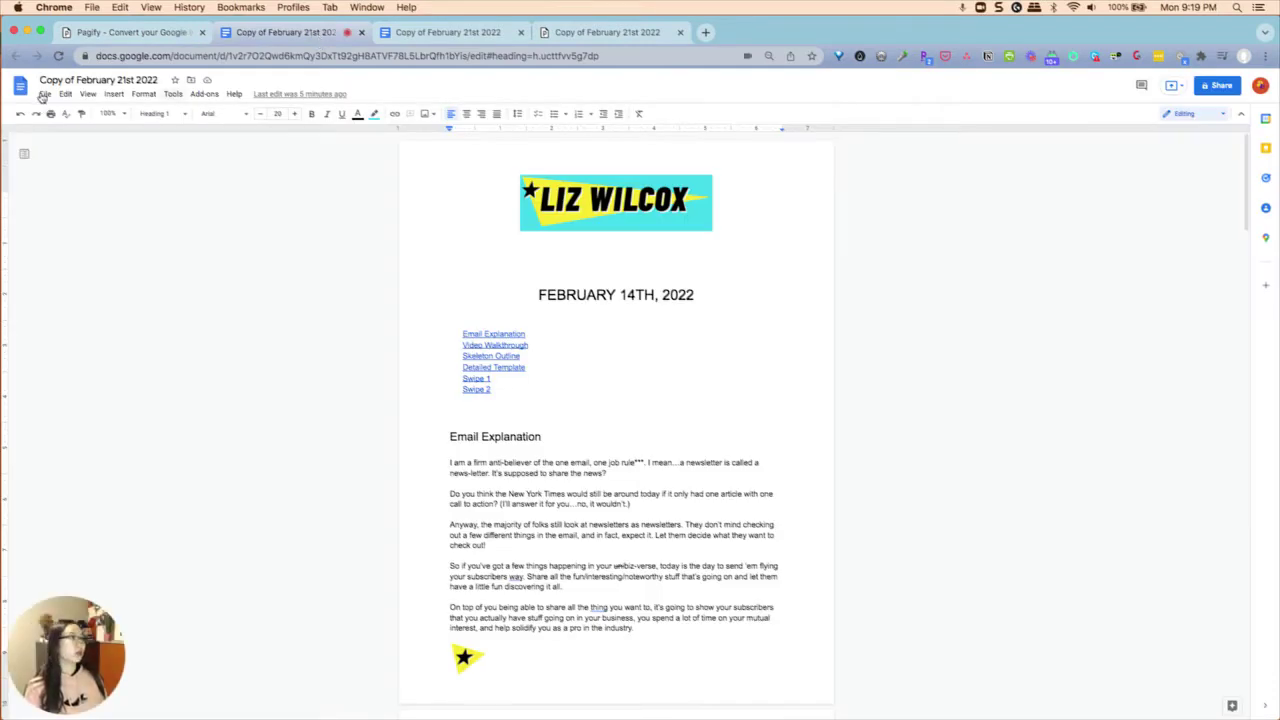
# Step: Switch from the newsletter doc to its published-to-web page
pyautogui.click(44, 94)
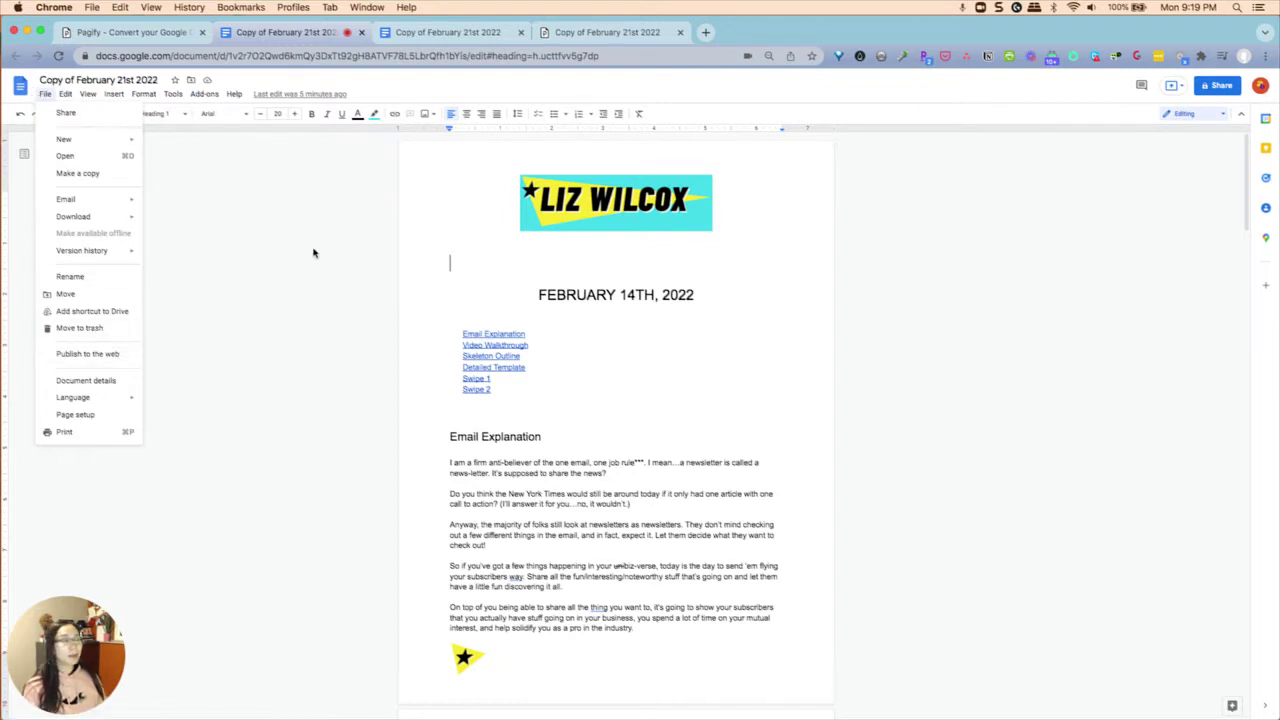
pyautogui.click(325, 183)
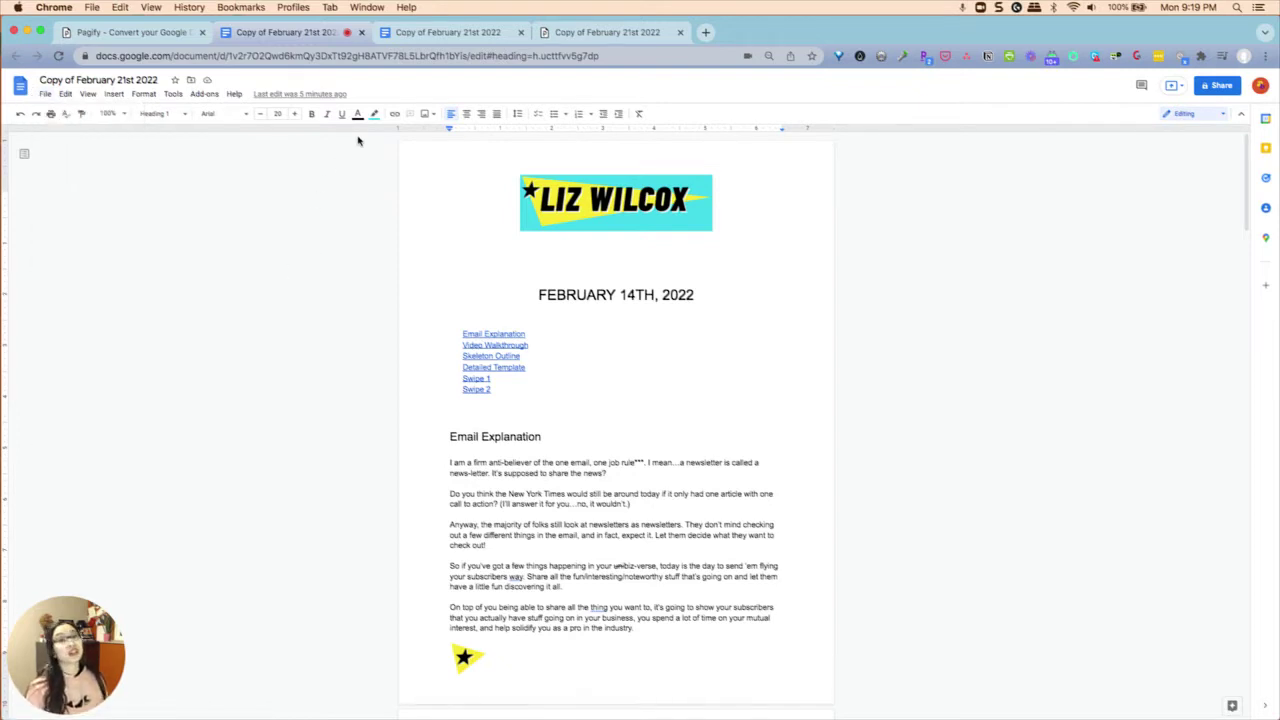
pyautogui.click(440, 32)
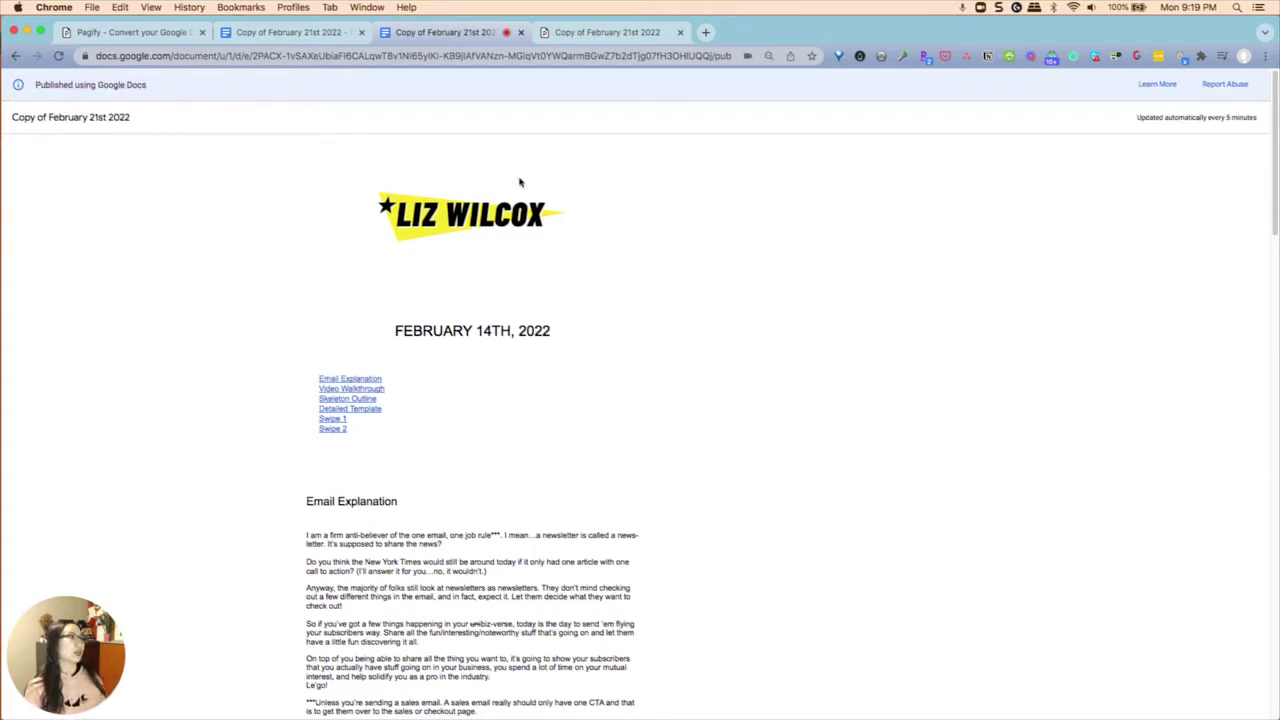
# Step: Select the published page's title, then narrow the window to preview a small-screen layout
pyautogui.moveTo(17, 117); pyautogui.dragTo(226, 122)
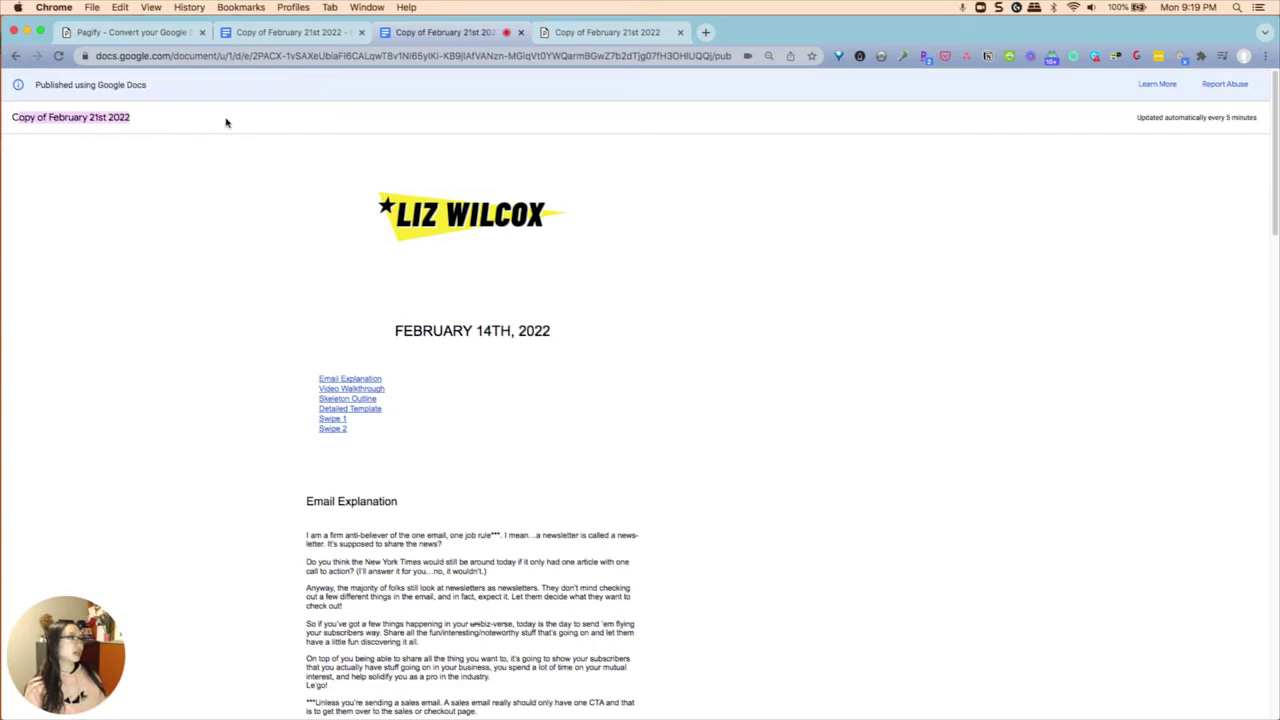
pyautogui.click(348, 137)
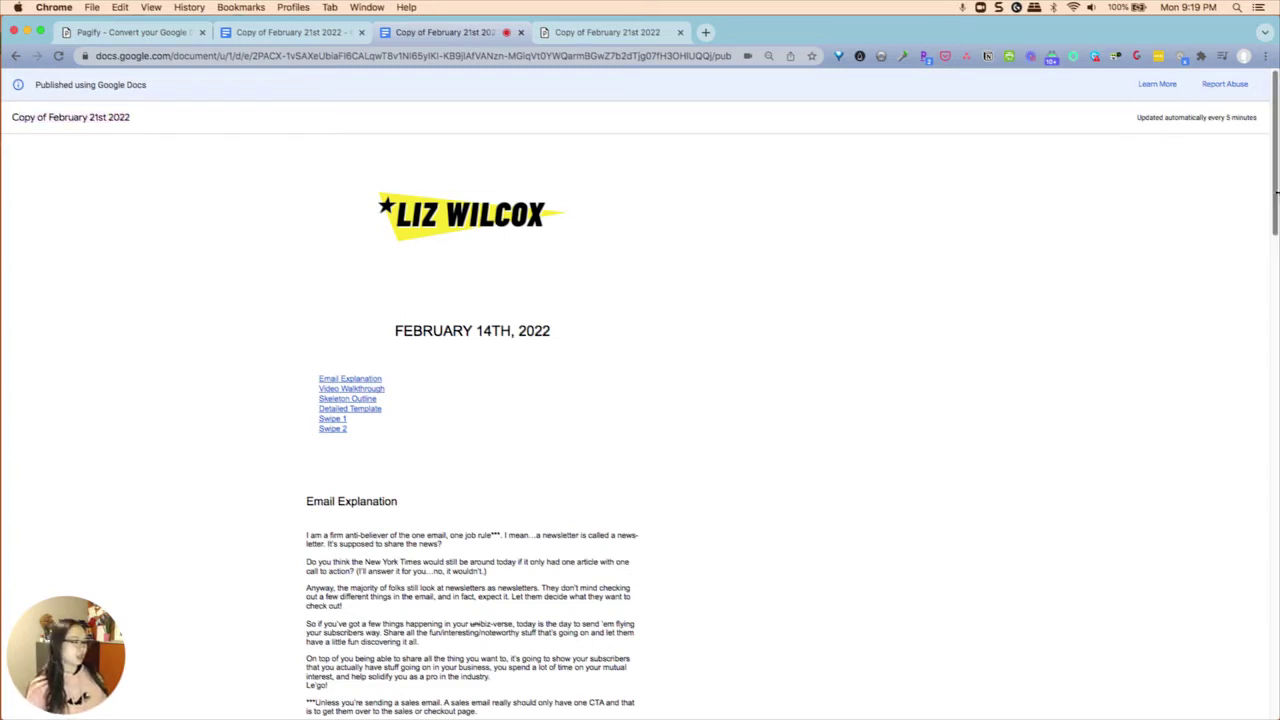
pyautogui.moveTo(1275, 192)
pyautogui.mouseDown()
pyautogui.moveTo(985, 192)
pyautogui.moveTo(1279, 192)
pyautogui.mouseUp()
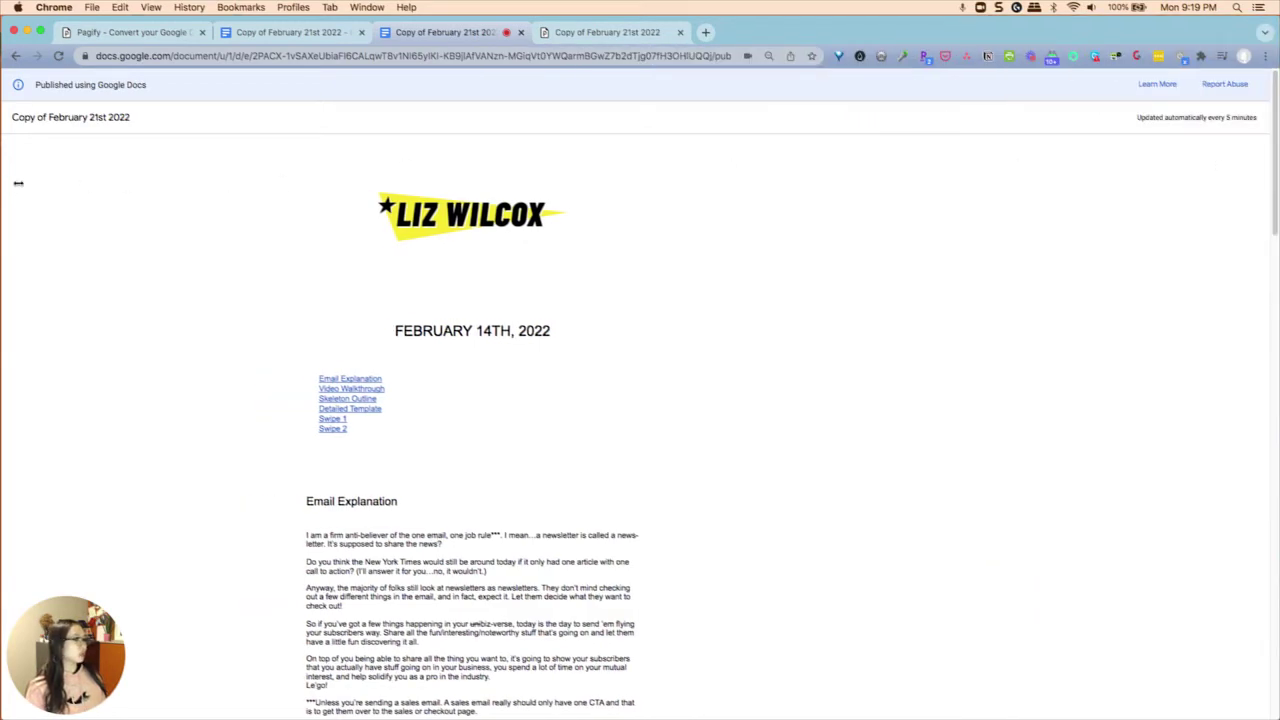
pyautogui.moveTo(18, 183)
pyautogui.mouseDown()
pyautogui.moveTo(880, 188)
pyautogui.moveTo(2, 184)
pyautogui.mouseUp()
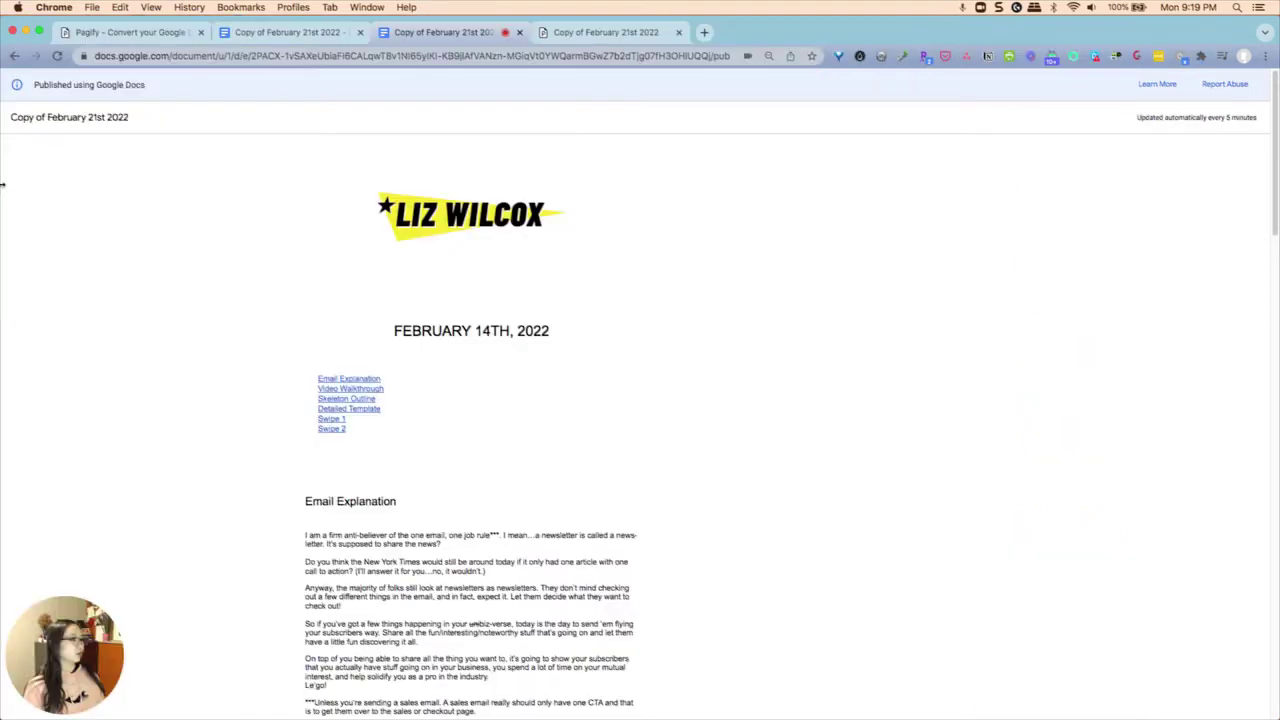
# Step: Bring up Pagify's Convert your Google Doc page with the Paste your URL field focused
pyautogui.click(150, 34)
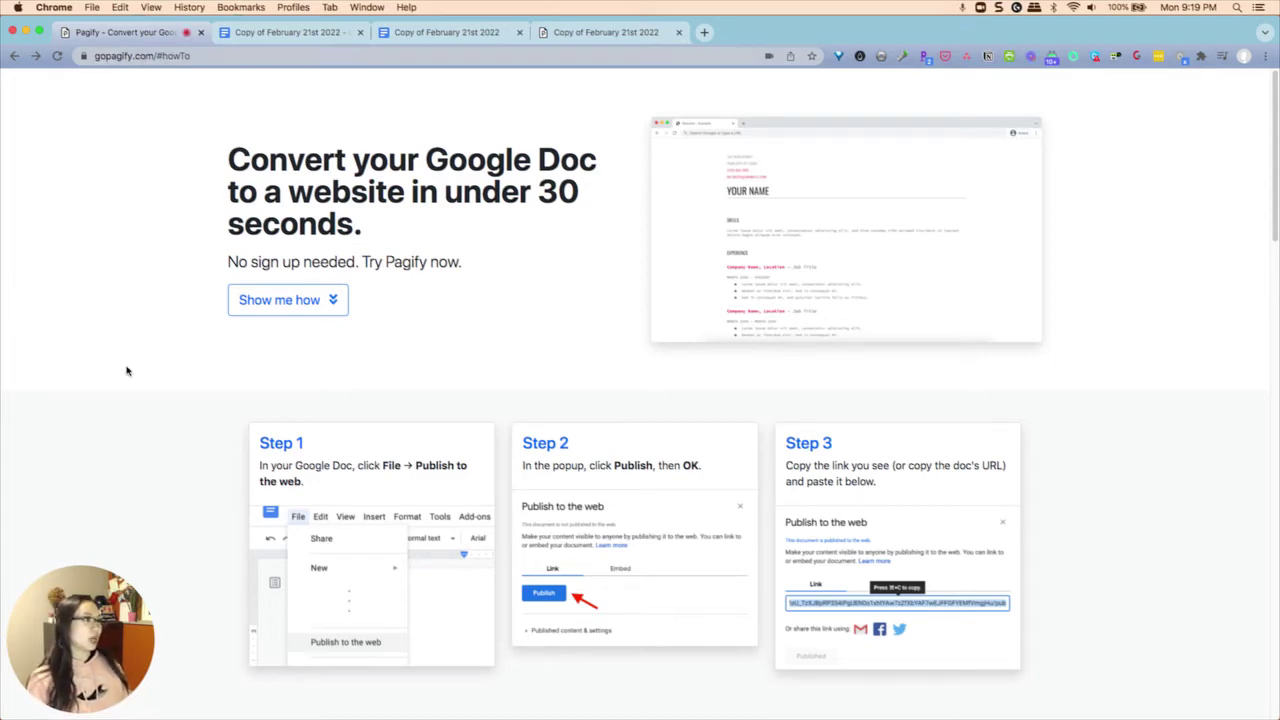
pyautogui.scroll(-3, 185, 401)
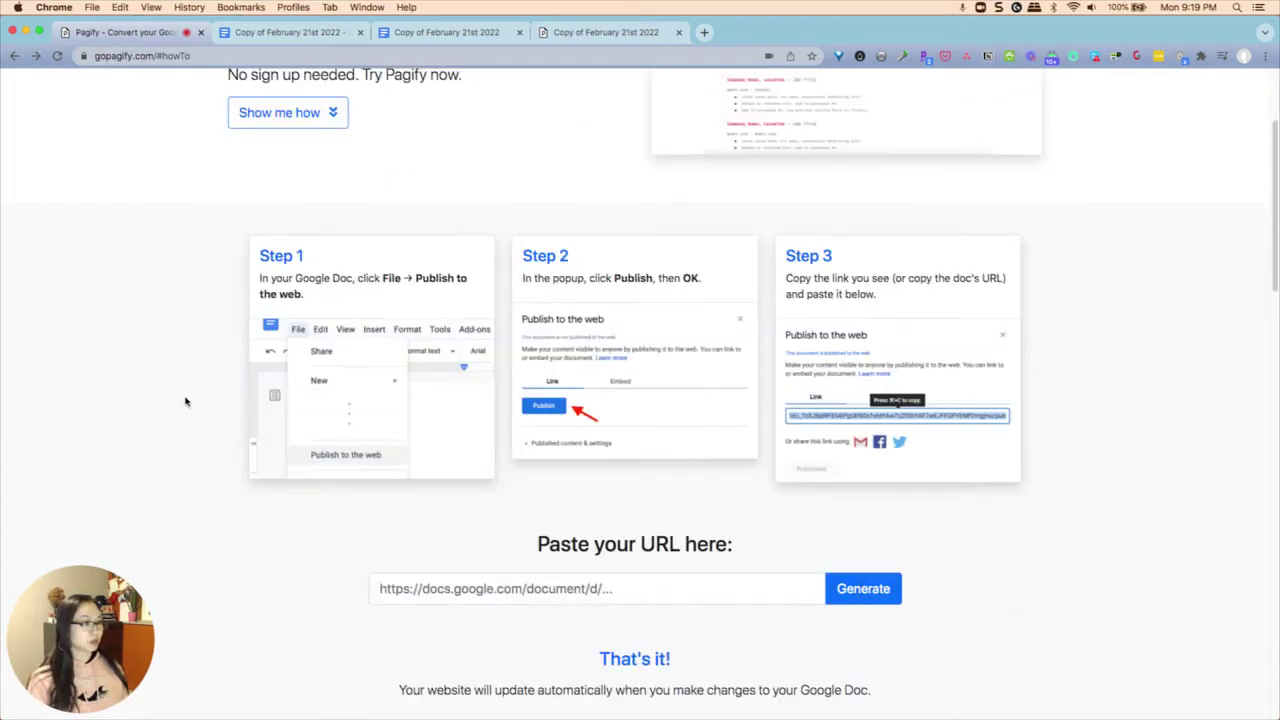
pyautogui.scroll(3, 185, 401)
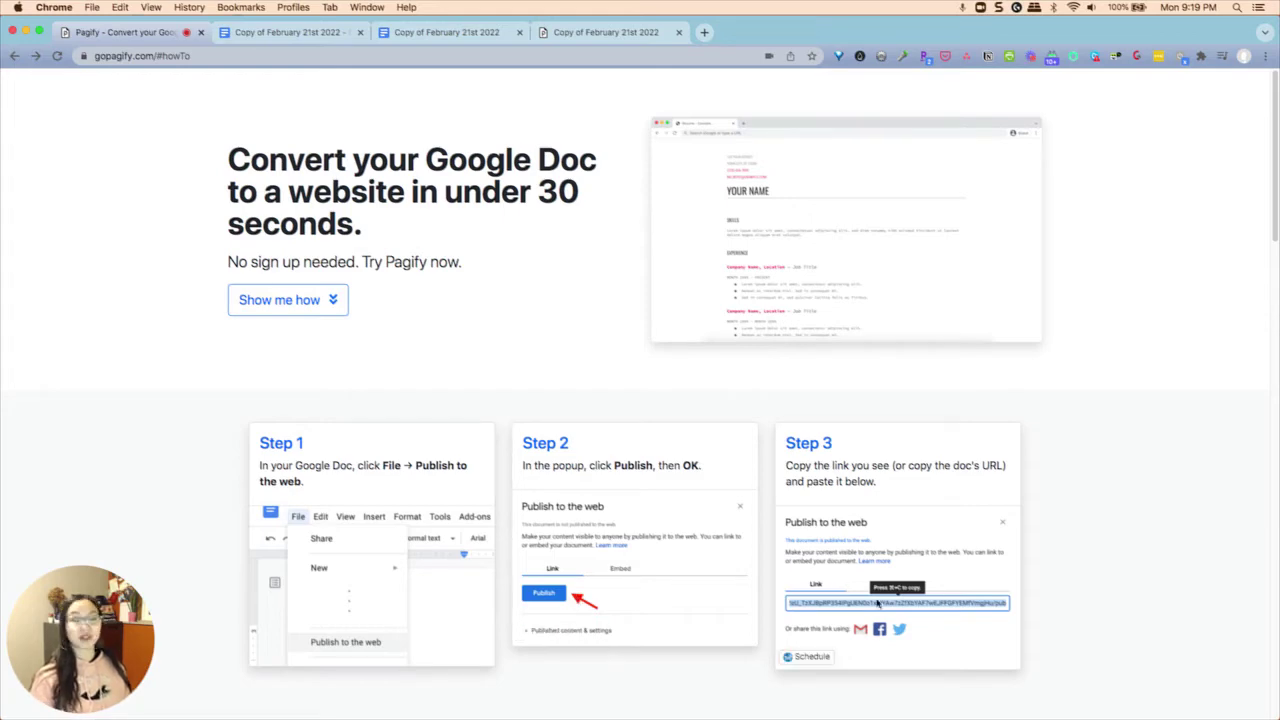
pyautogui.scroll(-5, 877, 603)
pyautogui.click(577, 540)
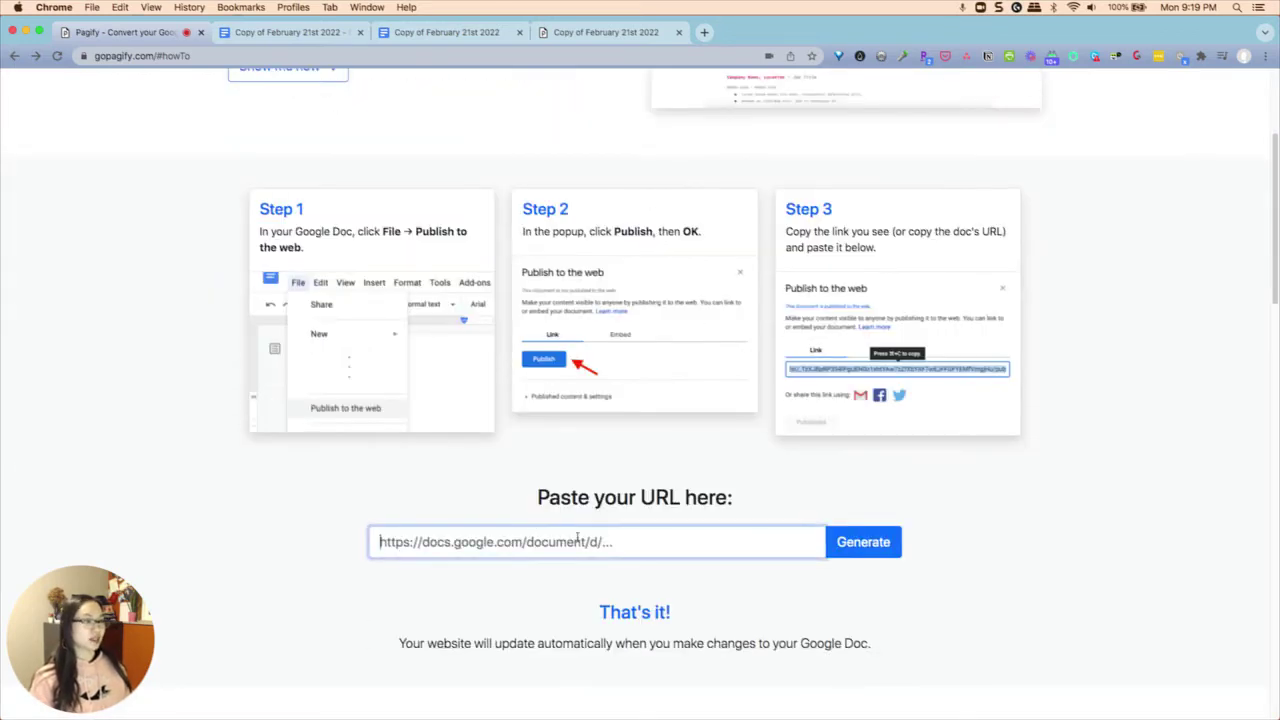
# Step: Read through Pagify's Comparison, Samples and Tips & Tricks sections
pyautogui.scroll(-4, 577, 500)
pyautogui.scroll(-5, 296, 505)
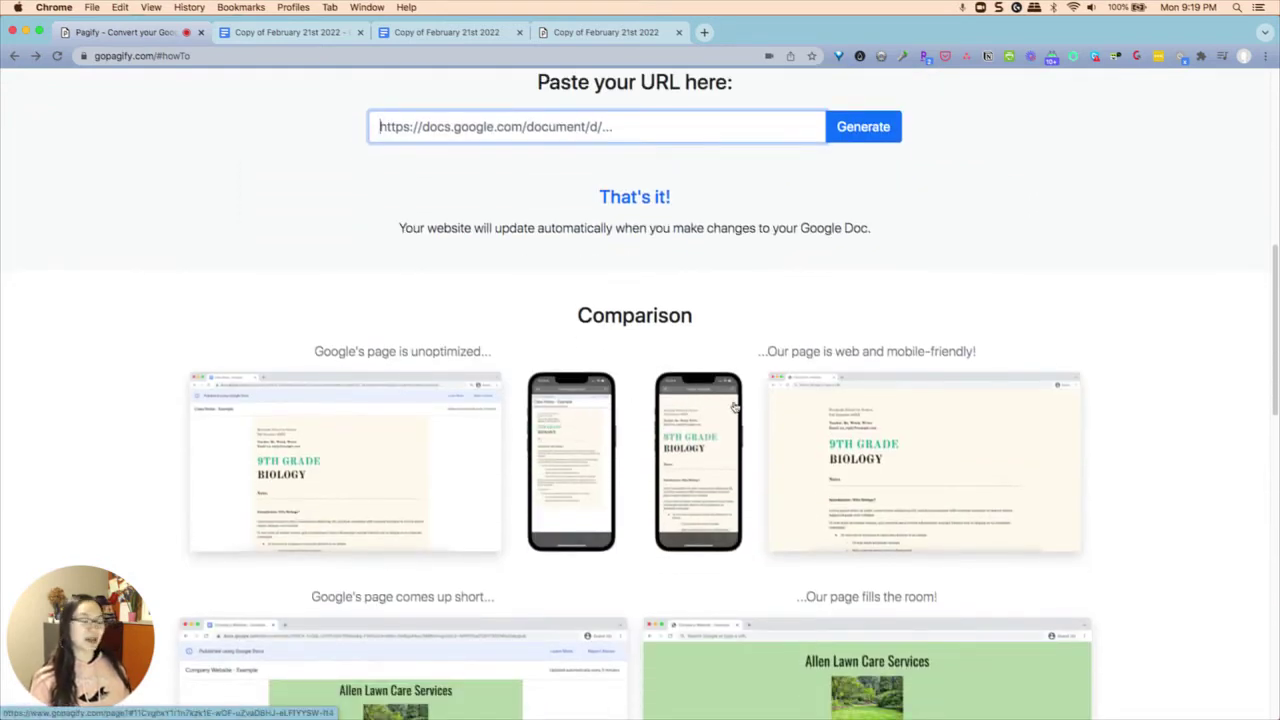
pyautogui.scroll(-1, 968, 450)
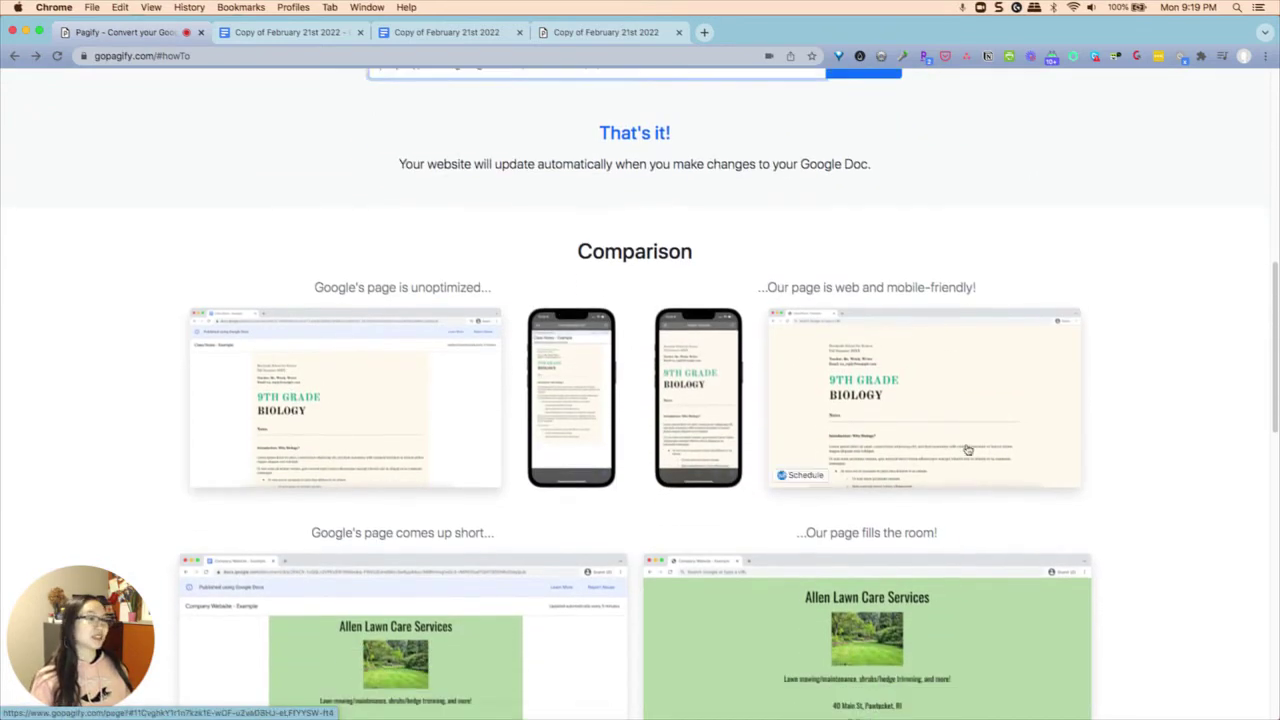
pyautogui.scroll(-1, 810, 340)
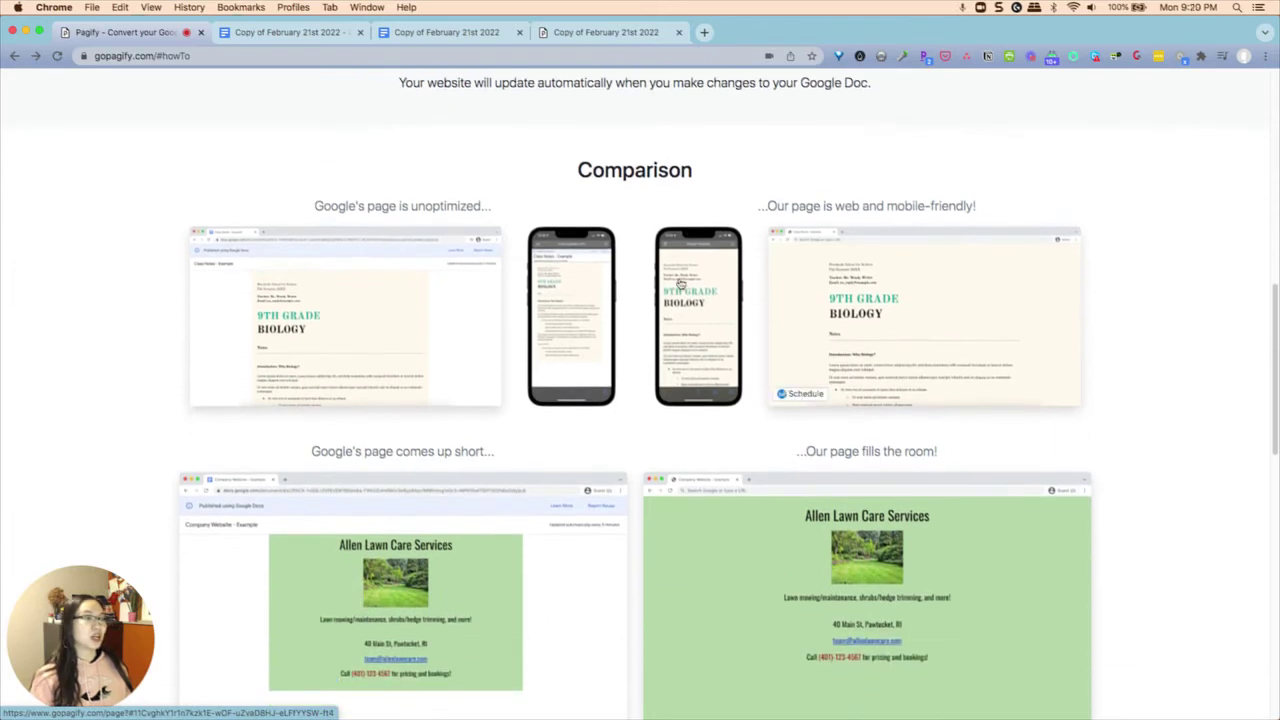
pyautogui.scroll(-2, 693, 335)
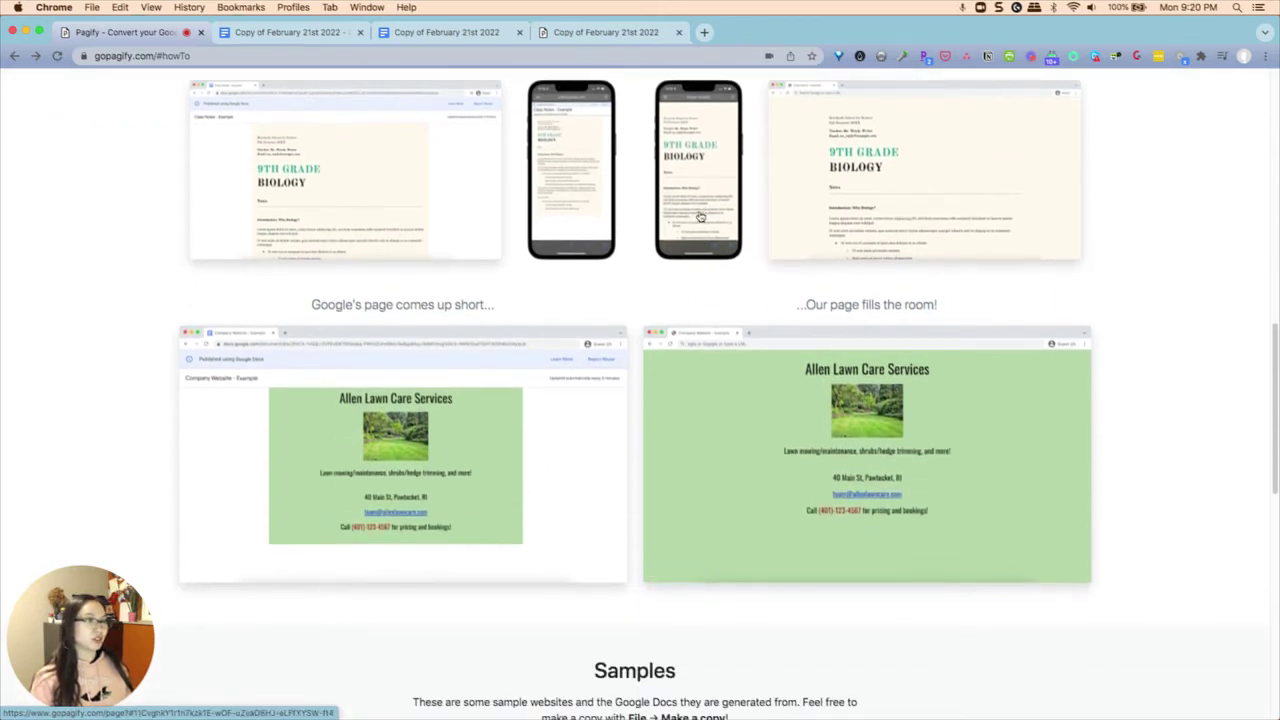
pyautogui.scroll(-1, 718, 405)
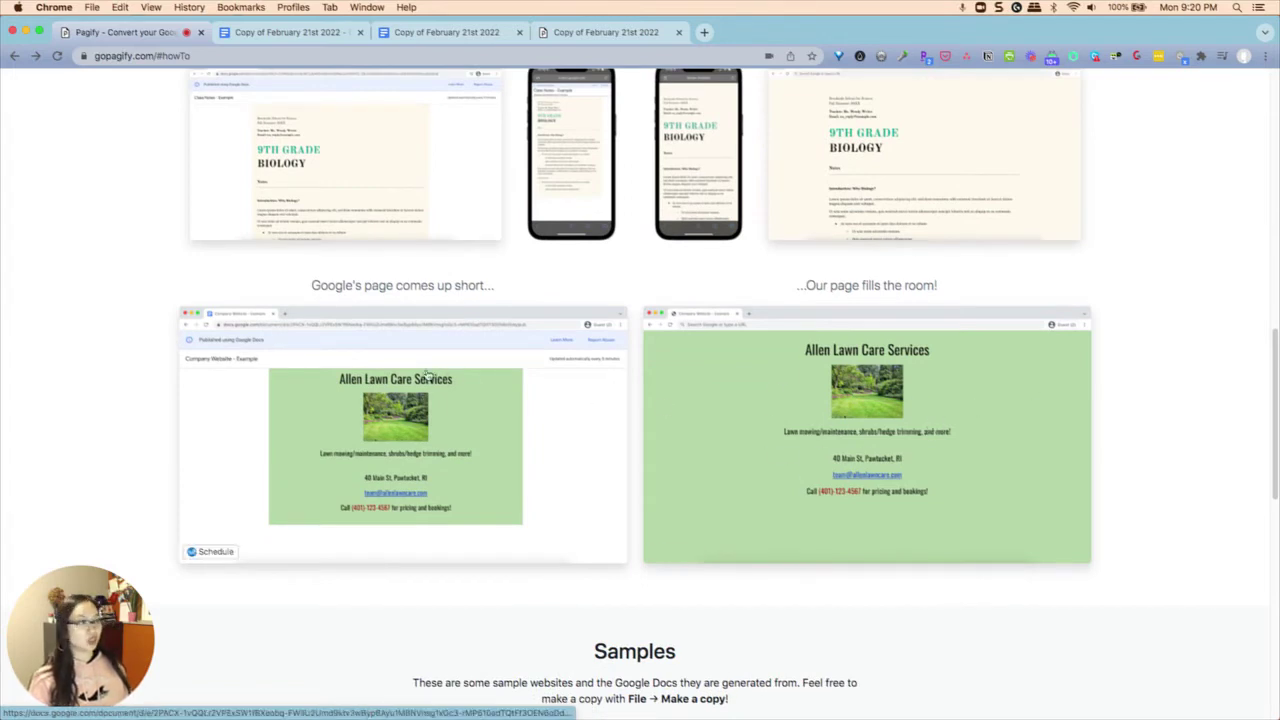
pyautogui.scroll(-1, 413, 386)
pyautogui.scroll(-2, 413, 386)
pyautogui.scroll(-5, 700, 390)
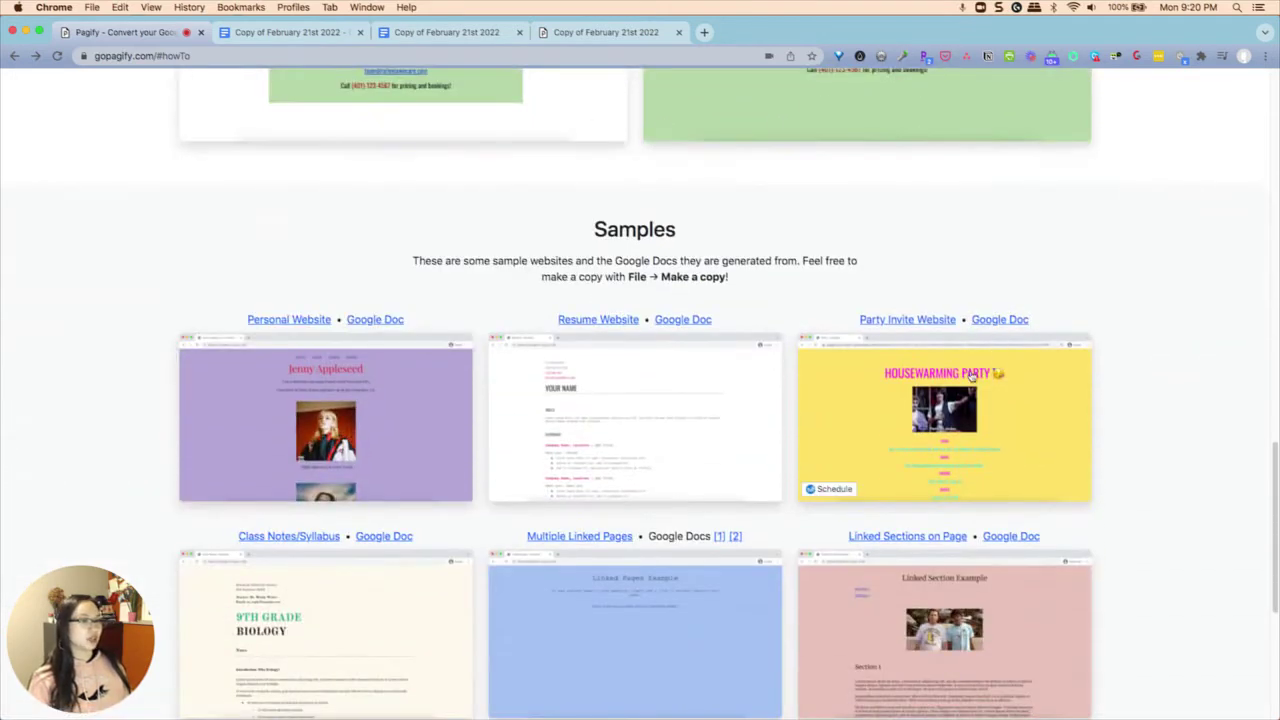
pyautogui.scroll(-2, 958, 397)
pyautogui.scroll(-1, 1000, 380)
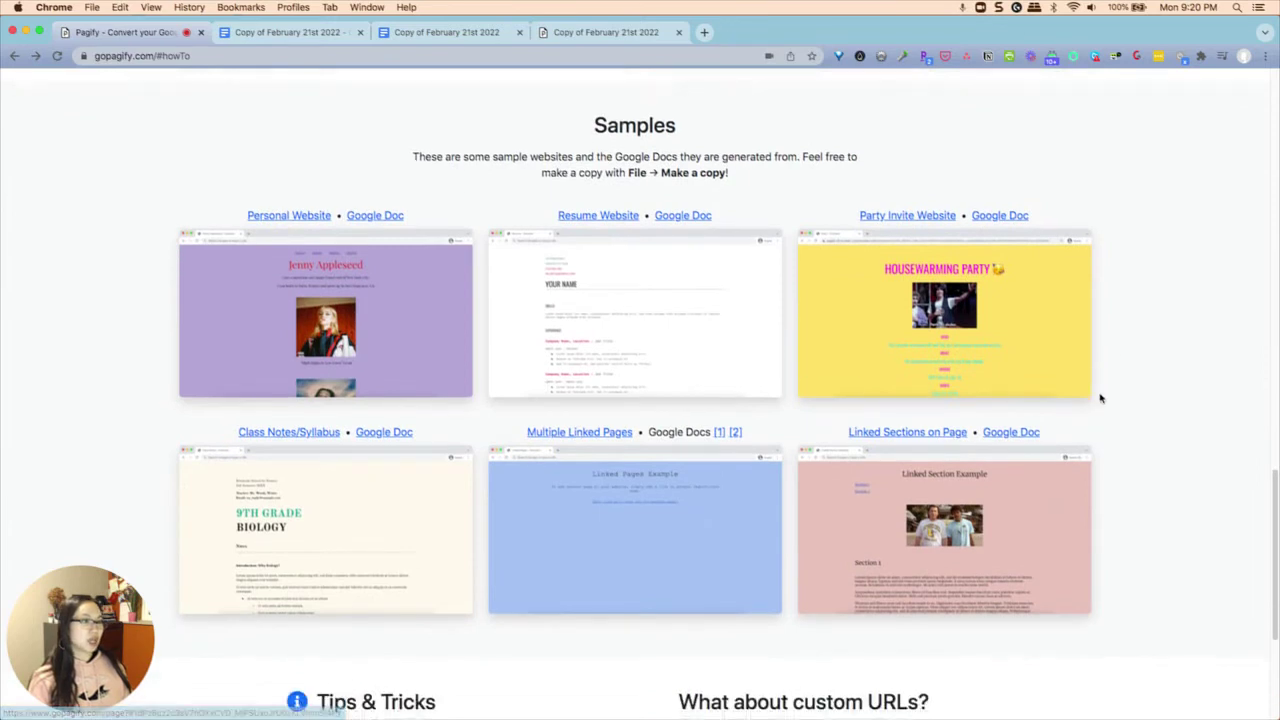
pyautogui.scroll(-4, 749, 545)
pyautogui.scroll(-4, 749, 545)
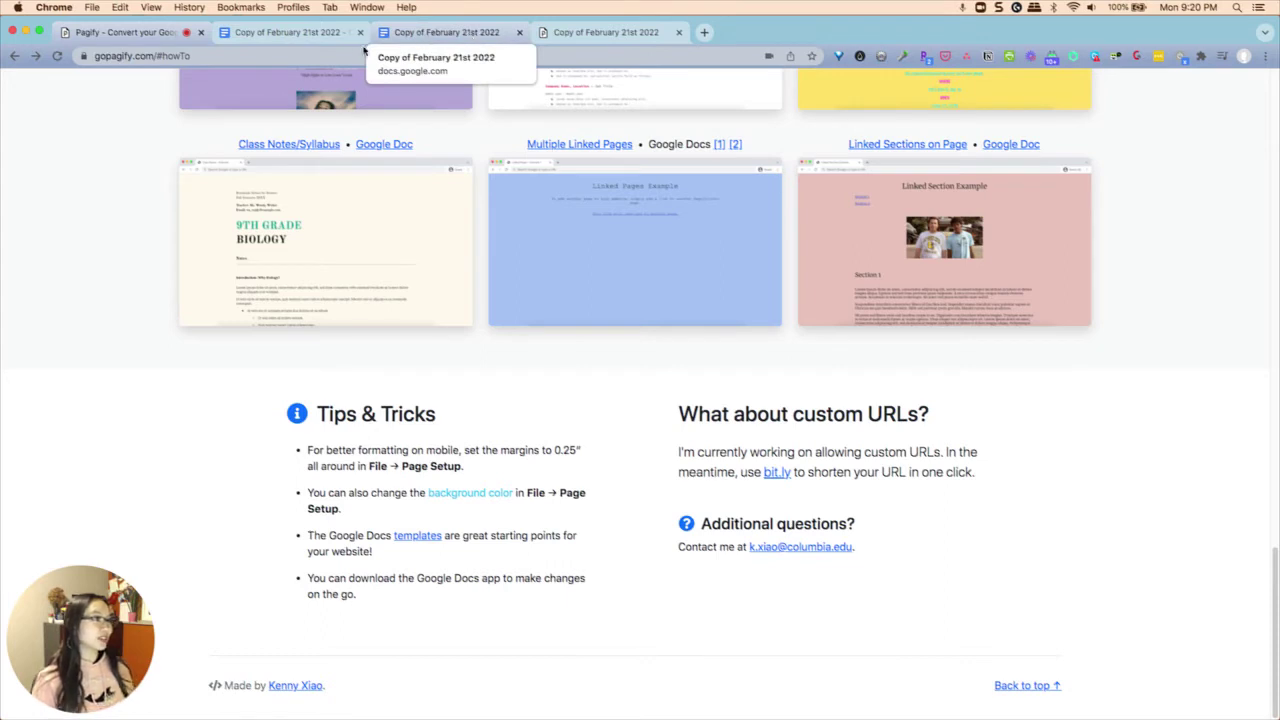
# Step: Back in the newsletter Google Doc, show the File menu with Publish to the web
pyautogui.click(306, 38)
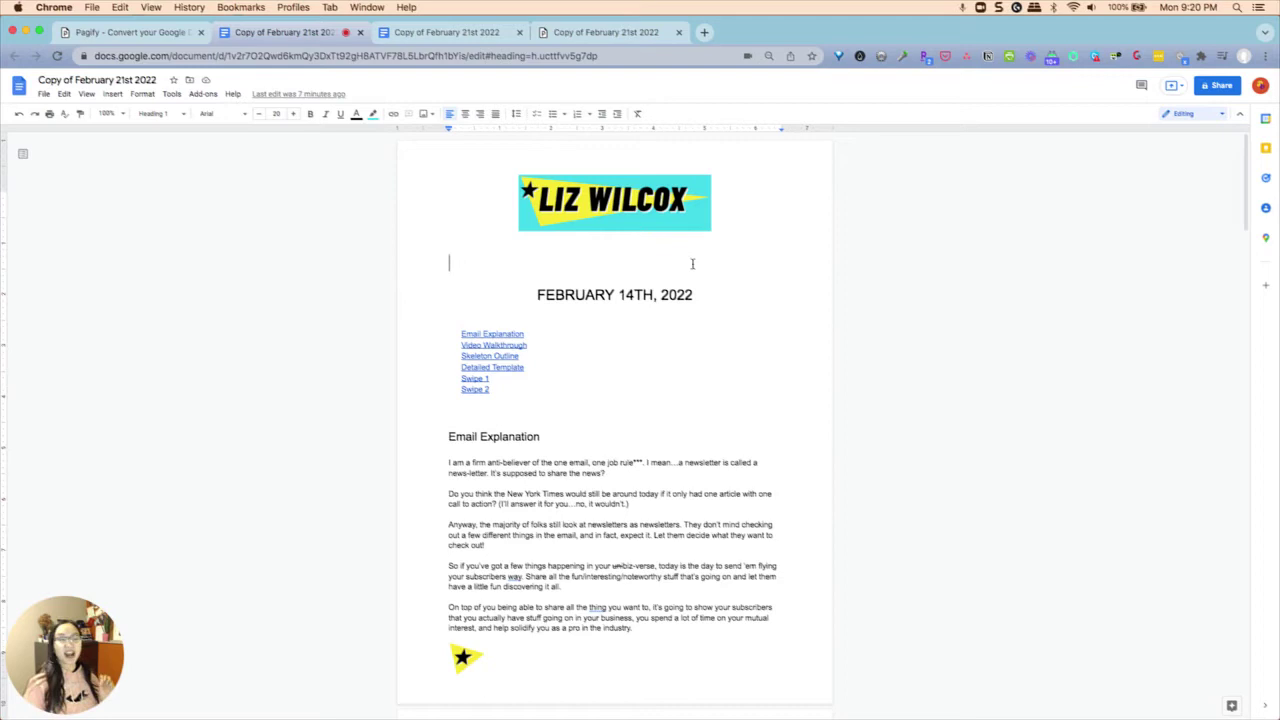
pyautogui.scroll(-1, 740, 395)
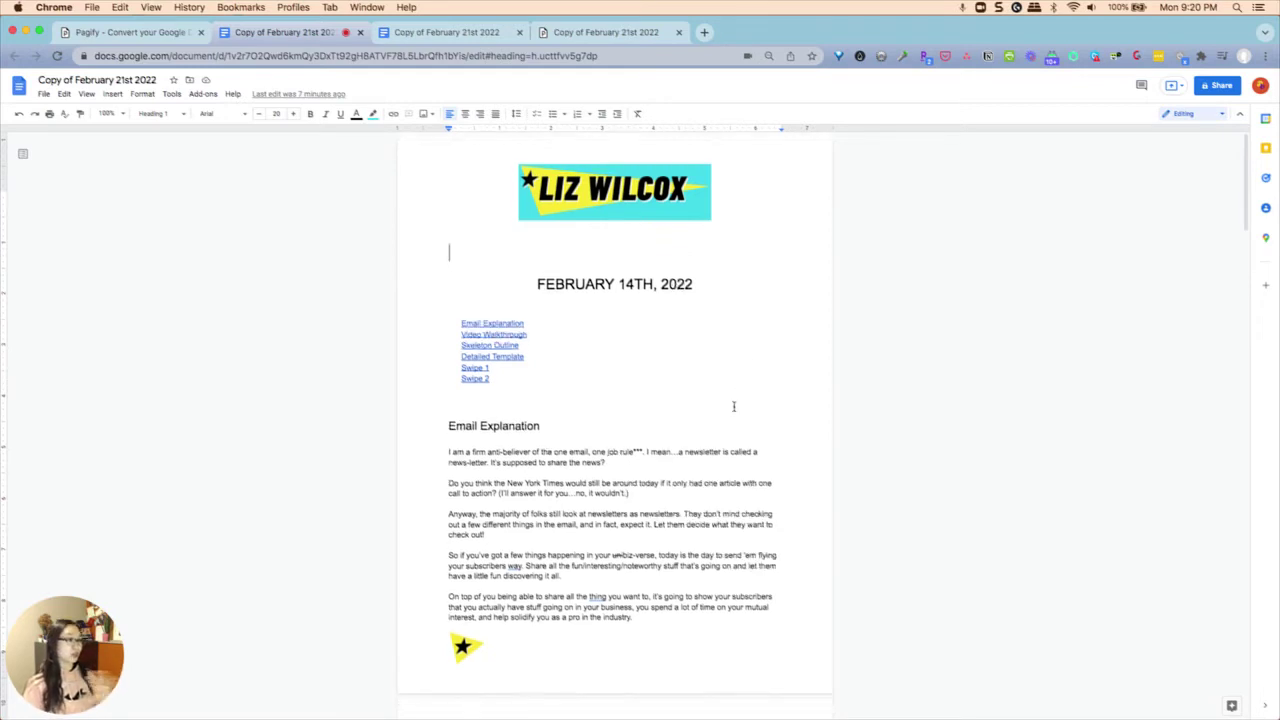
pyautogui.scroll(-2, 750, 405)
pyautogui.scroll(1, 753, 408)
pyautogui.scroll(2, 754, 406)
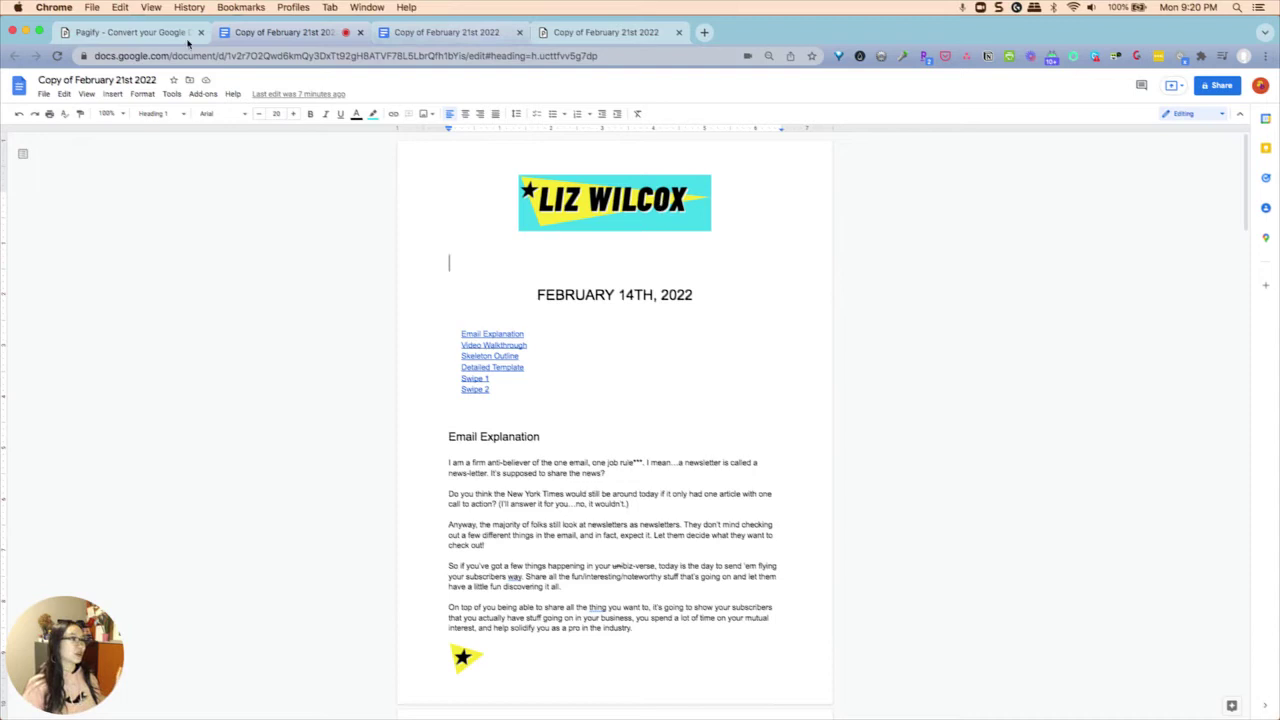
pyautogui.click(44, 94)
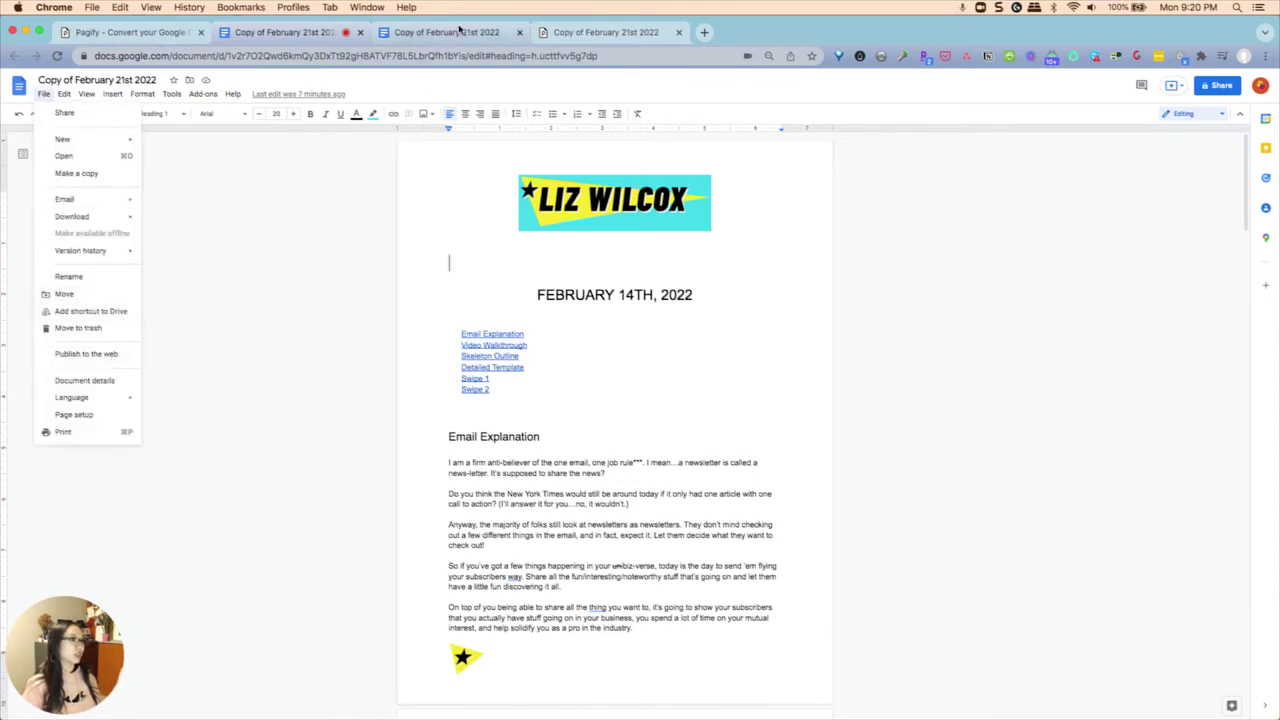
# Step: Bring up the gopagify.com newsletter page with the FEBRUARY 14TH, 2022 heading
pyautogui.click(148, 33)
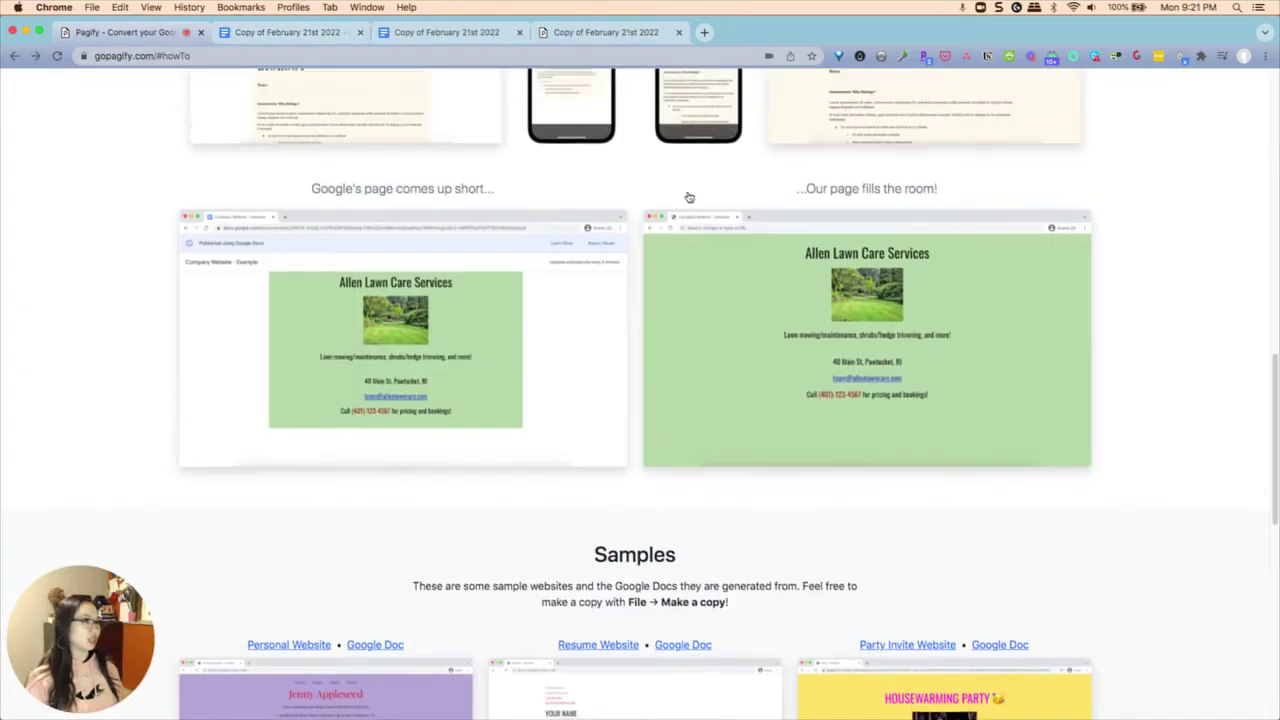
pyautogui.scroll(5, 689, 197)
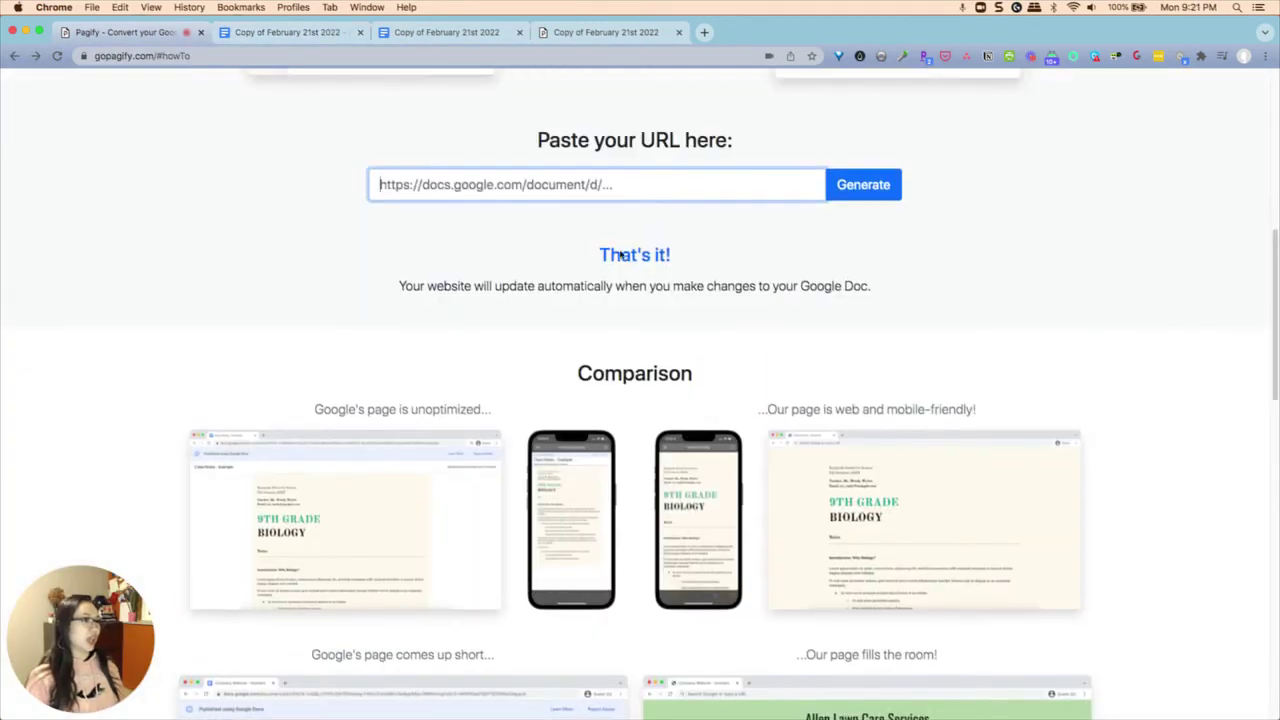
pyautogui.click(618, 33)
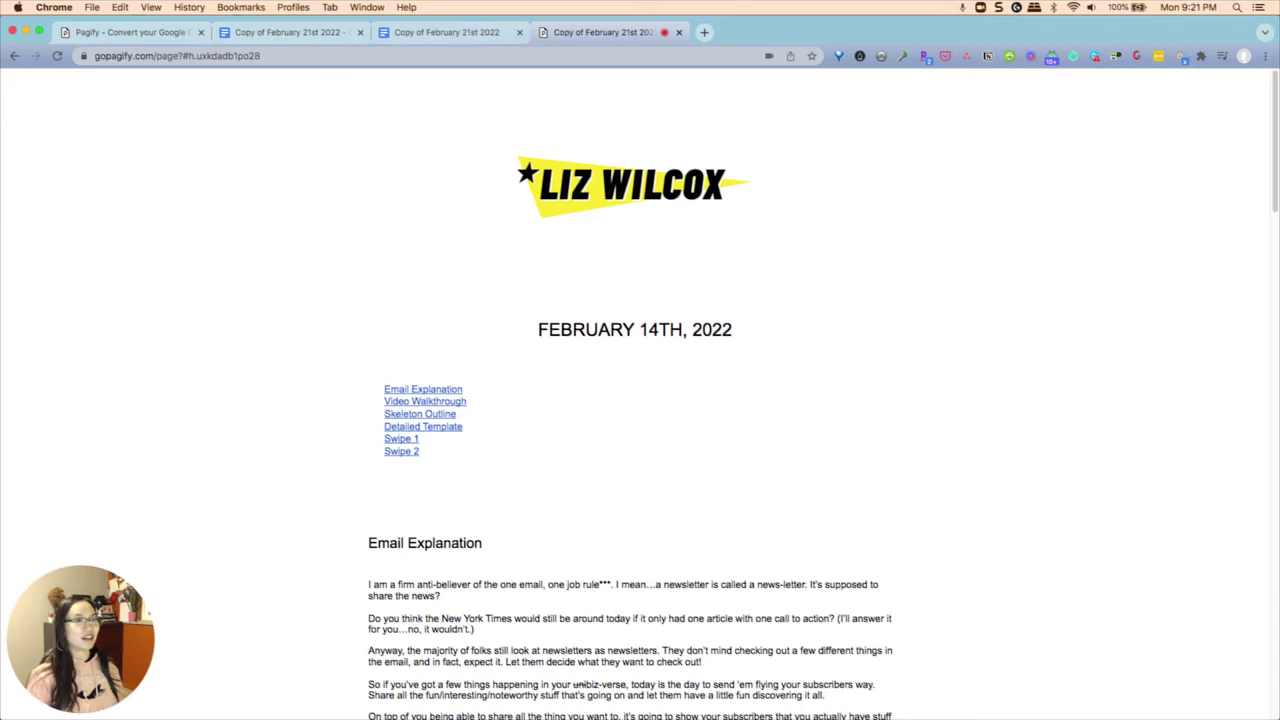
# Step: Compare layouts by selecting two paragraphs on the Google Docs published page
pyautogui.click(466, 28)
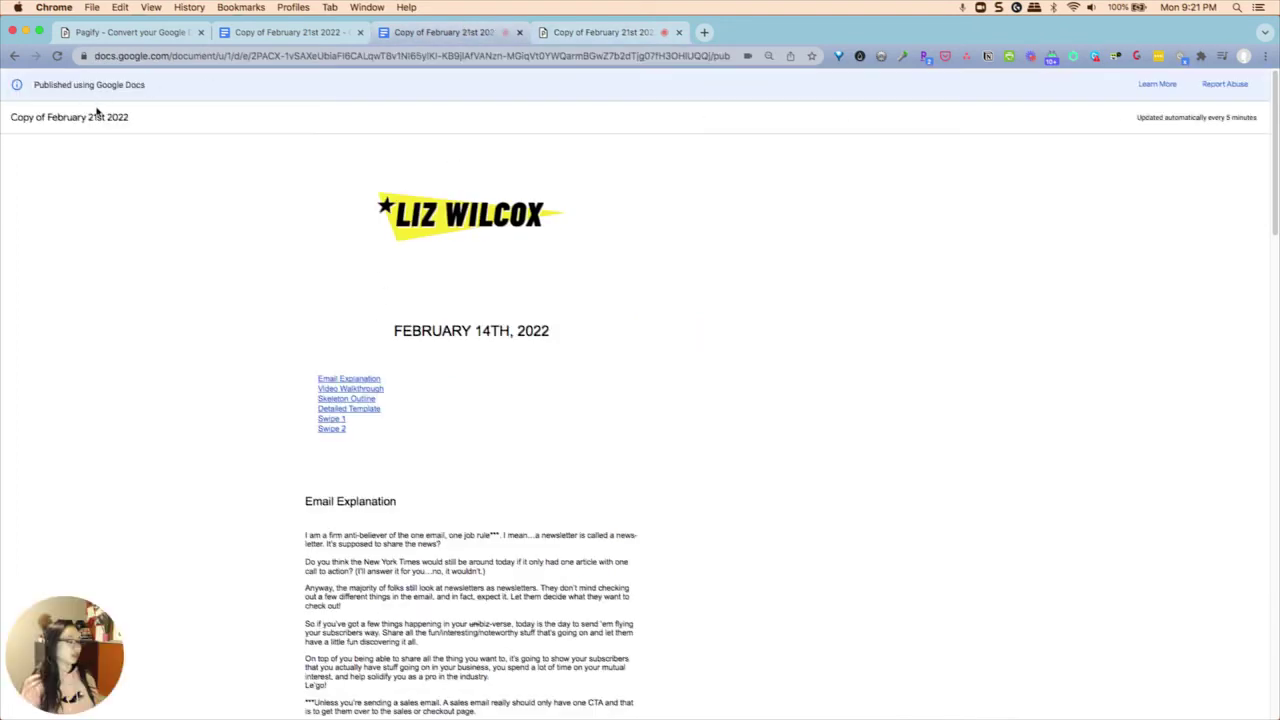
pyautogui.scroll(-1, 352, 530)
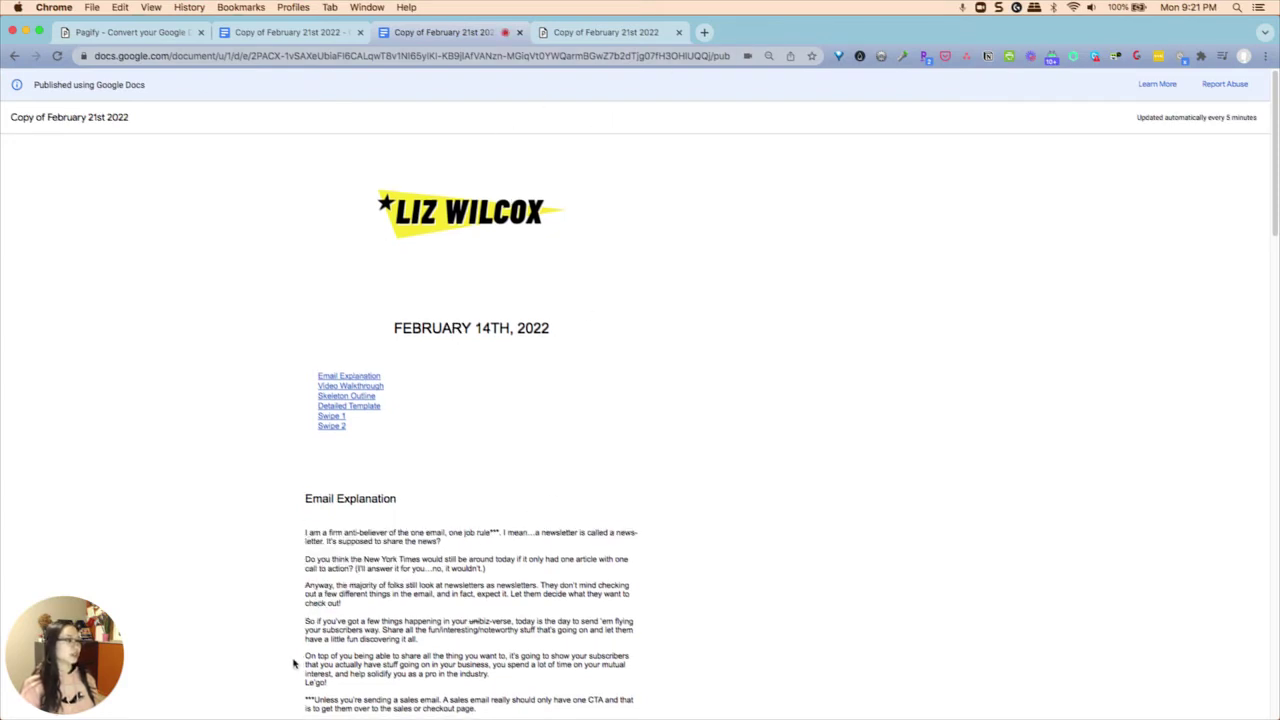
pyautogui.moveTo(316, 537); pyautogui.dragTo(498, 574)
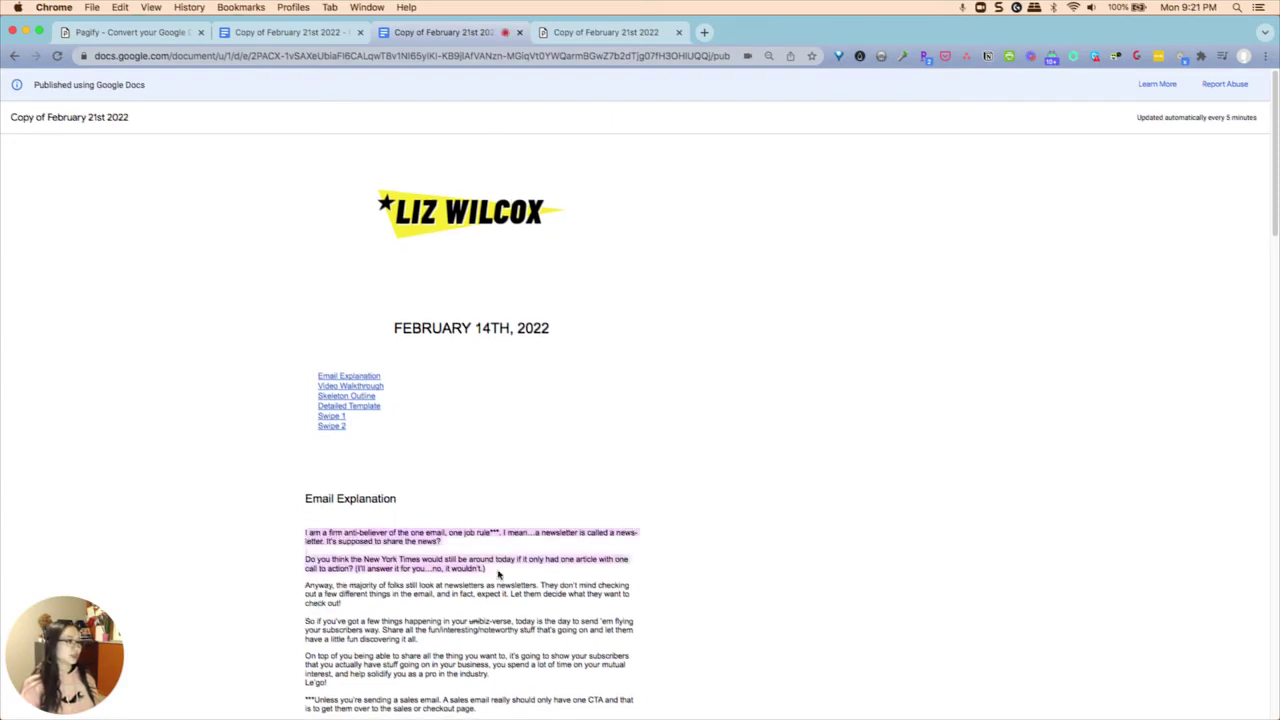
pyautogui.click(1215, 115)
# Step: Scroll the generated newsletter site and narrow the window to preview its mobile layout
pyautogui.click(612, 32)
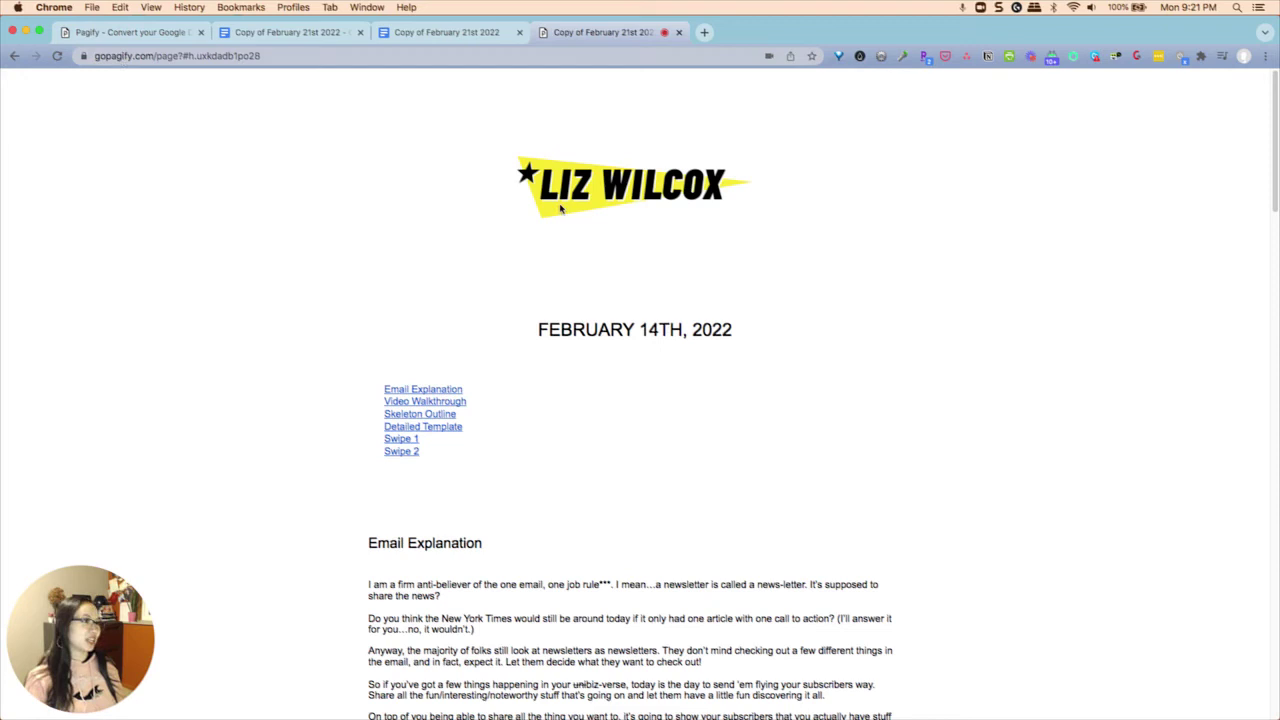
pyautogui.scroll(-3, 417, 345)
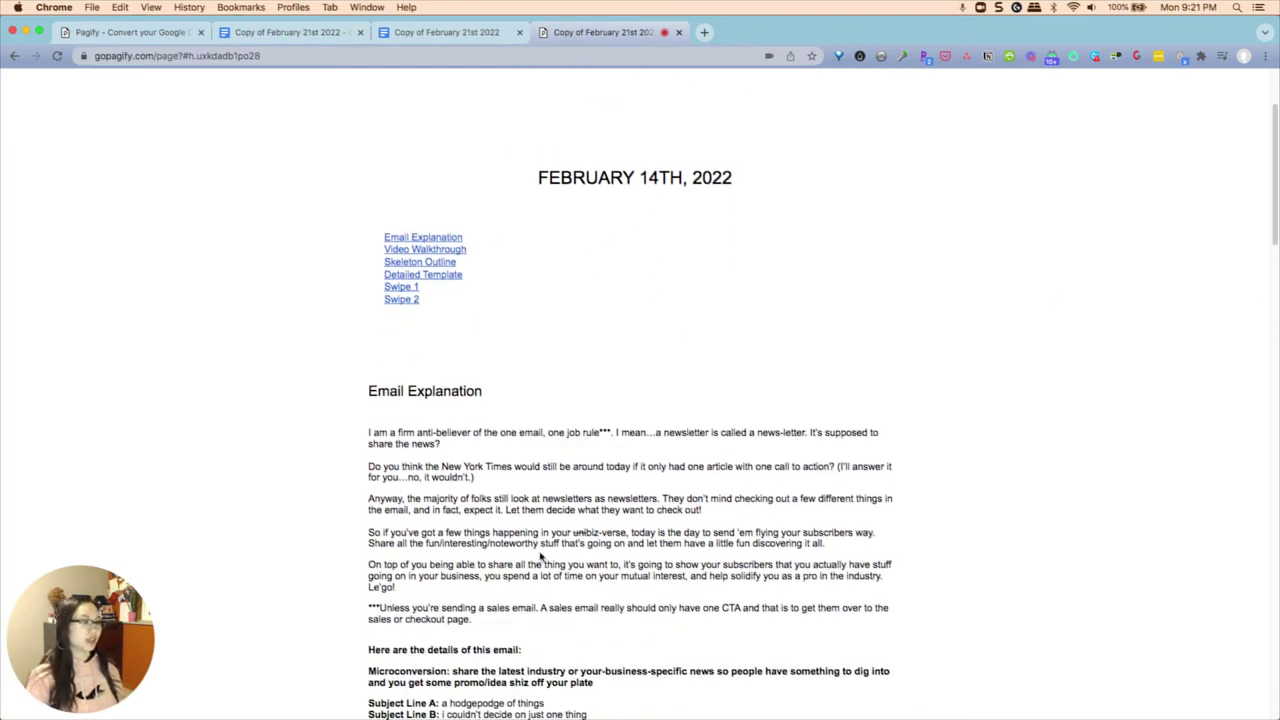
pyautogui.scroll(-2, 1151, 427)
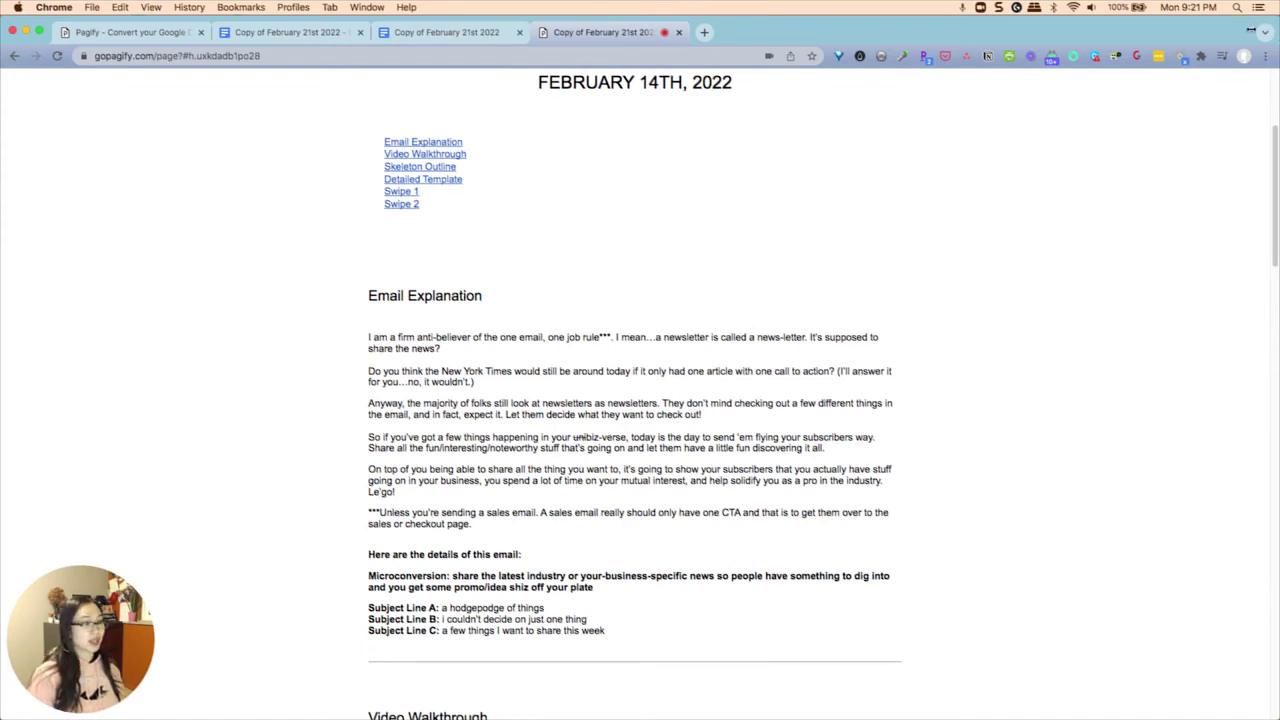
pyautogui.moveTo(1250, 31)
pyautogui.mouseDown()
pyautogui.moveTo(411, 124)
pyautogui.moveTo(1279, 126)
pyautogui.mouseUp()
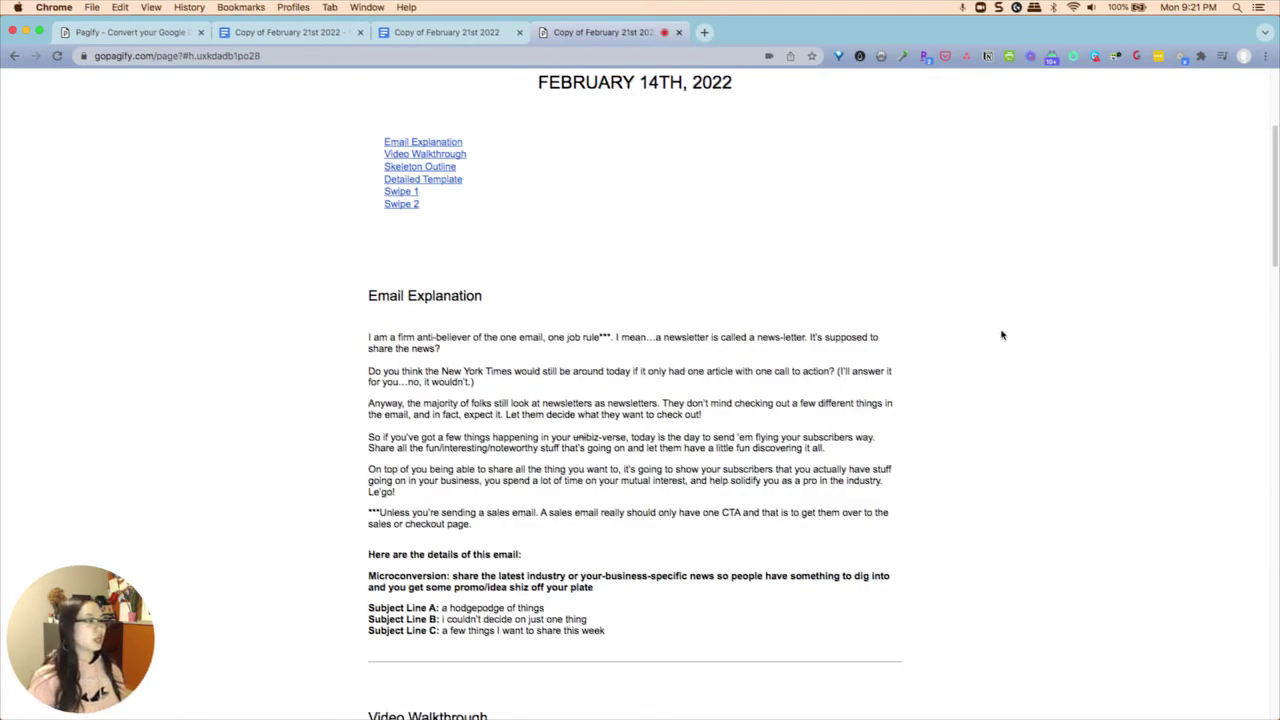
pyautogui.scroll(-2, 1000, 334)
pyautogui.scroll(5, 900, 466)
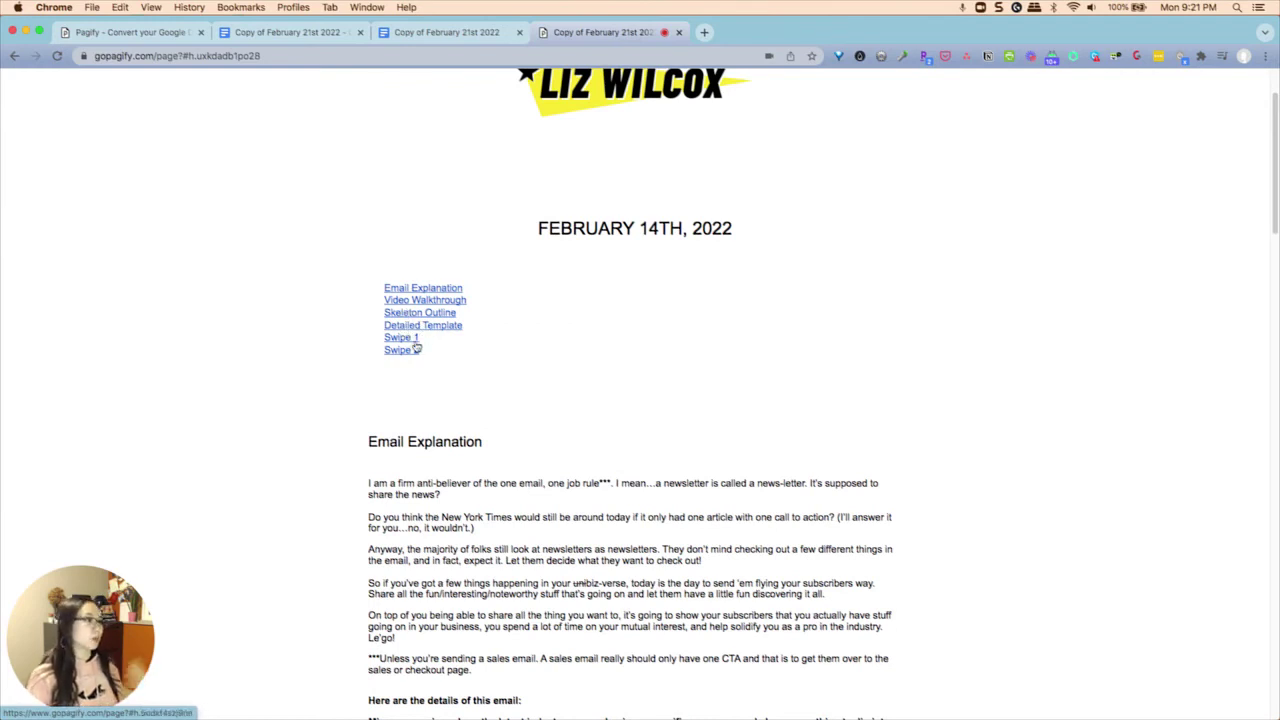
# Step: Jump to the Swipe 2 section via its link, then scroll through and back up
pyautogui.click(401, 337)
pyautogui.scroll(-1, 766, 428)
pyautogui.scroll(-3, 700, 410)
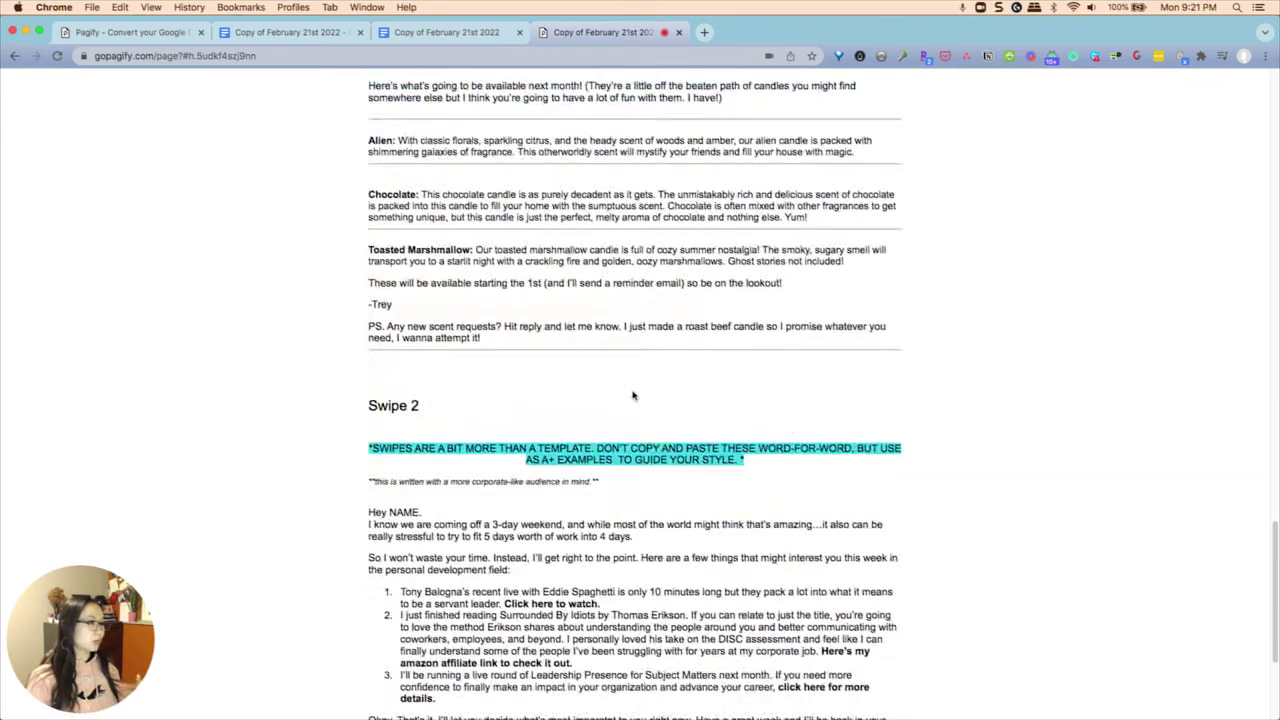
pyautogui.scroll(-2, 632, 395)
pyautogui.scroll(4, 392, 553)
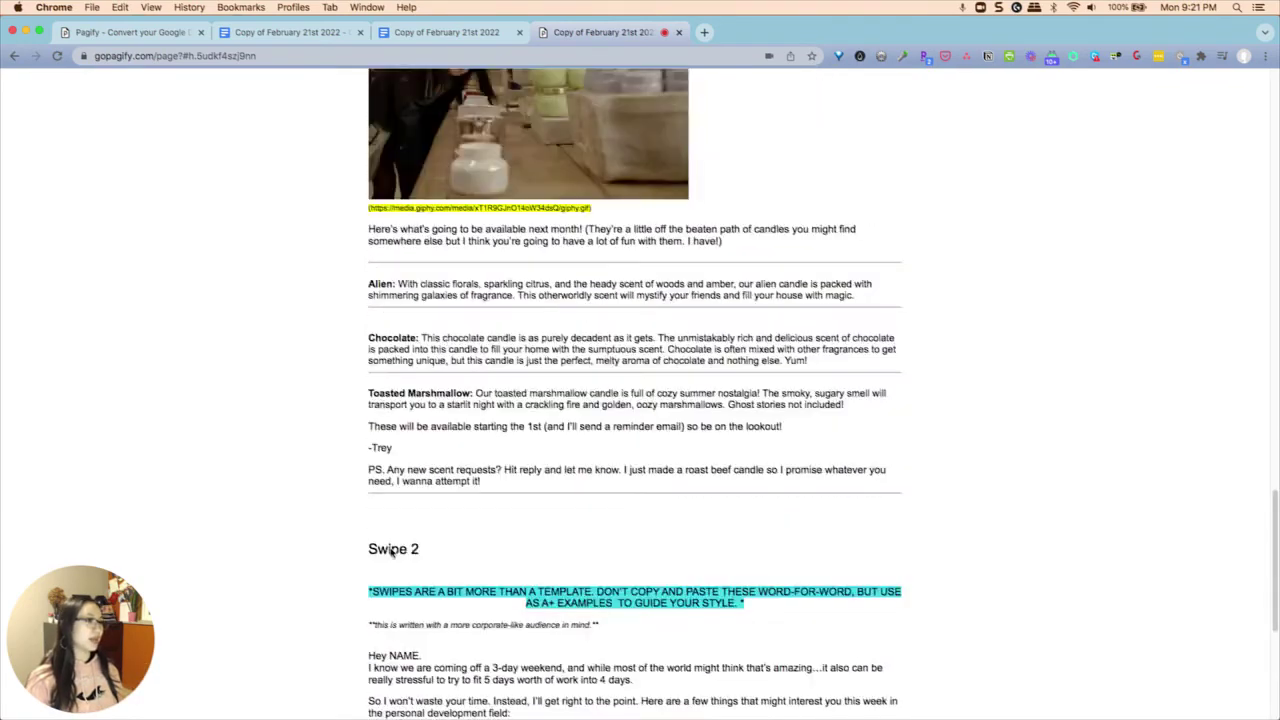
pyautogui.scroll(8, 600, 460)
pyautogui.scroll(1, 789, 380)
pyautogui.scroll(4, 789, 380)
pyautogui.scroll(5, 789, 380)
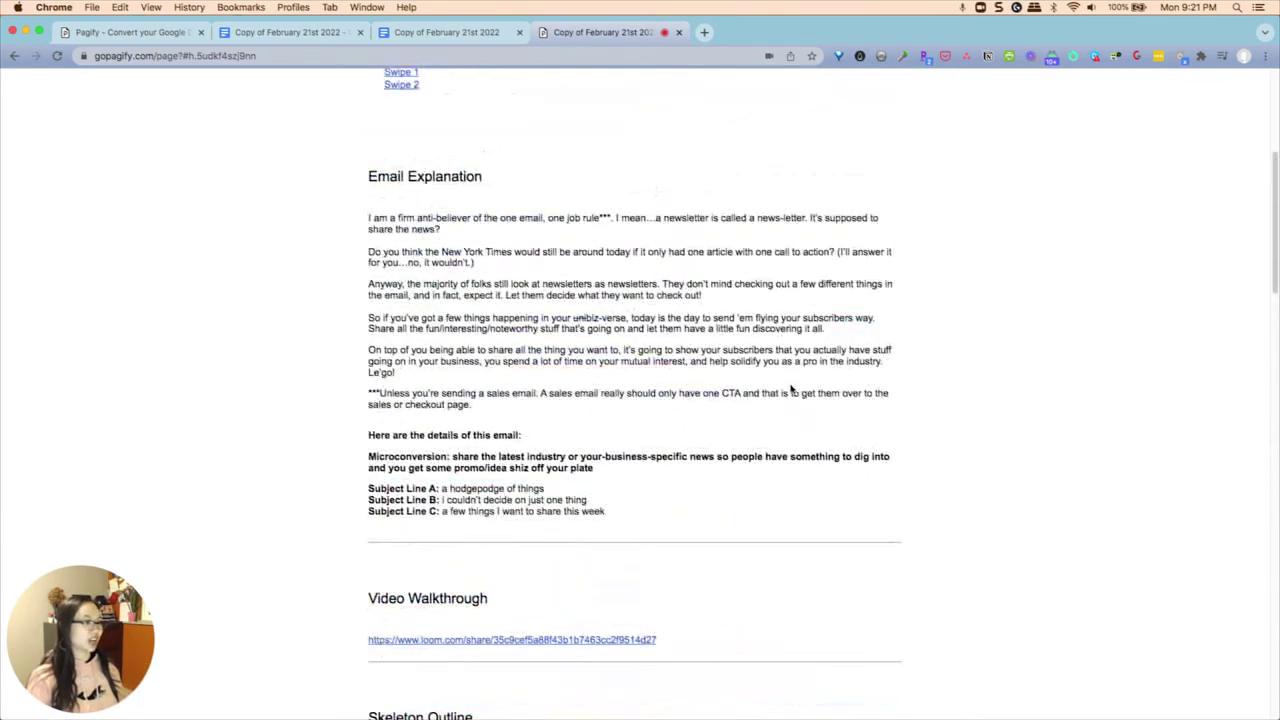
pyautogui.scroll(4, 790, 390)
pyautogui.scroll(3, 790, 390)
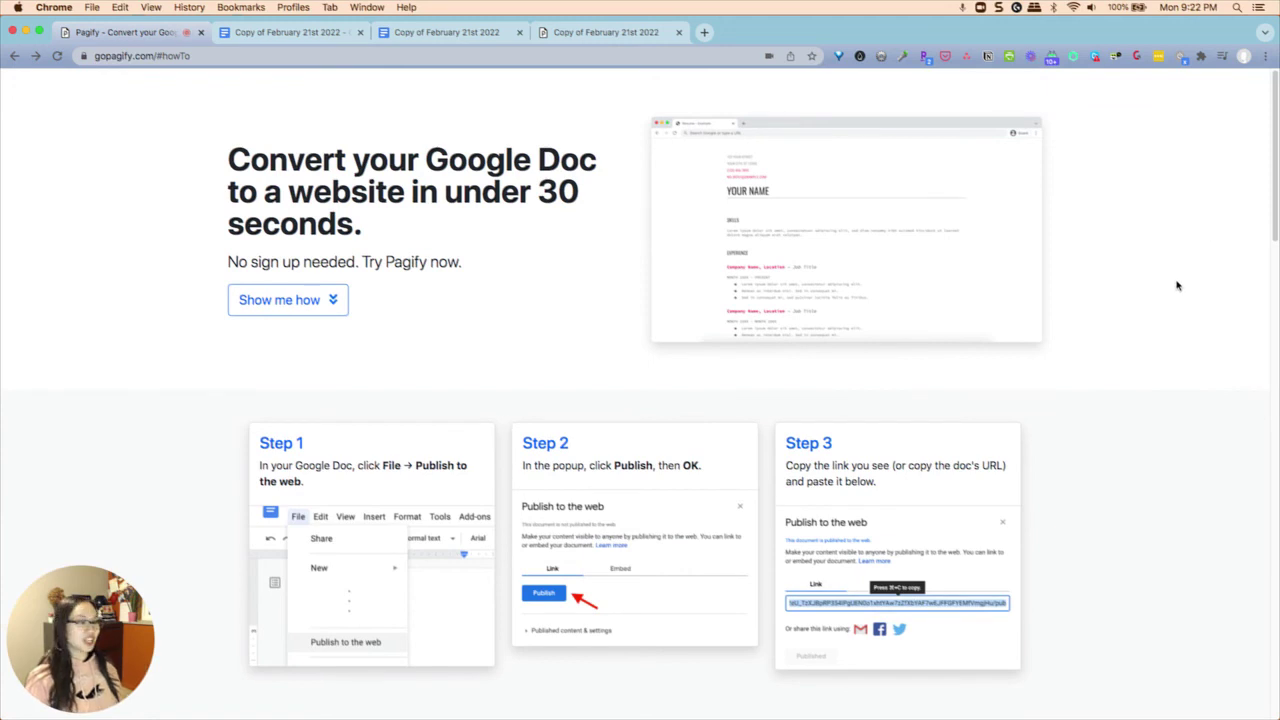
pyautogui.scroll(-3, 1175, 280)
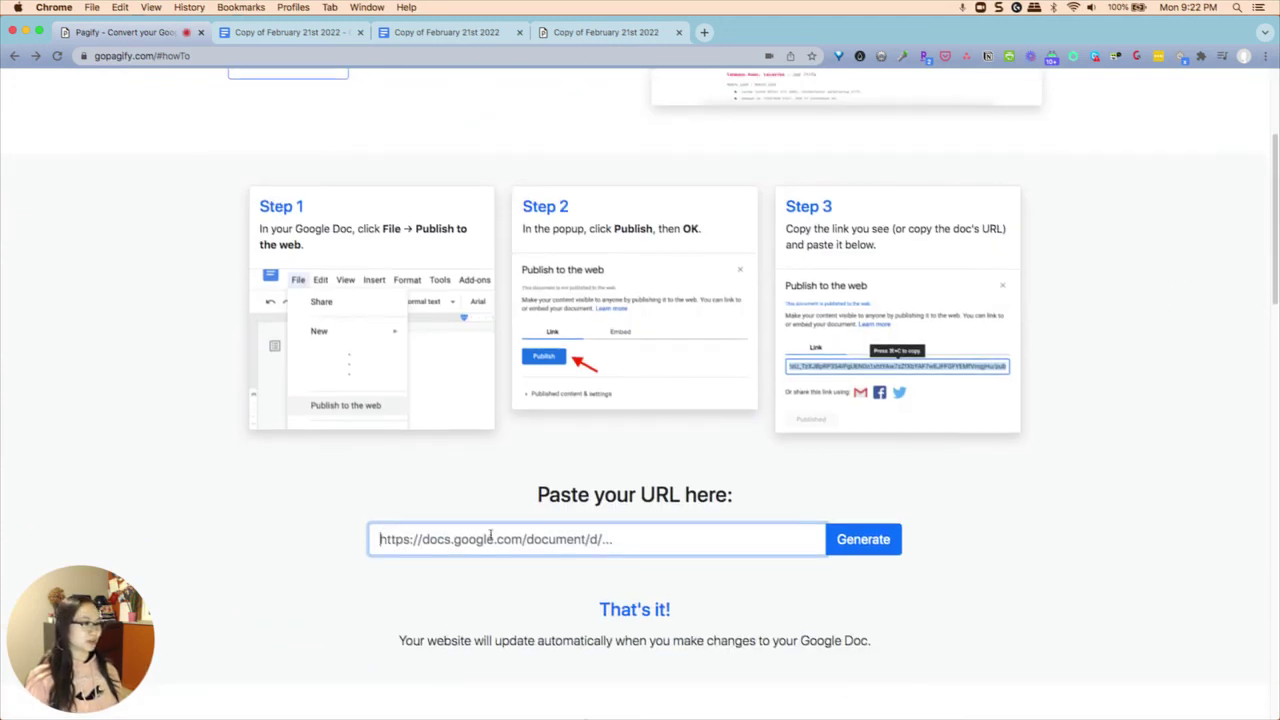